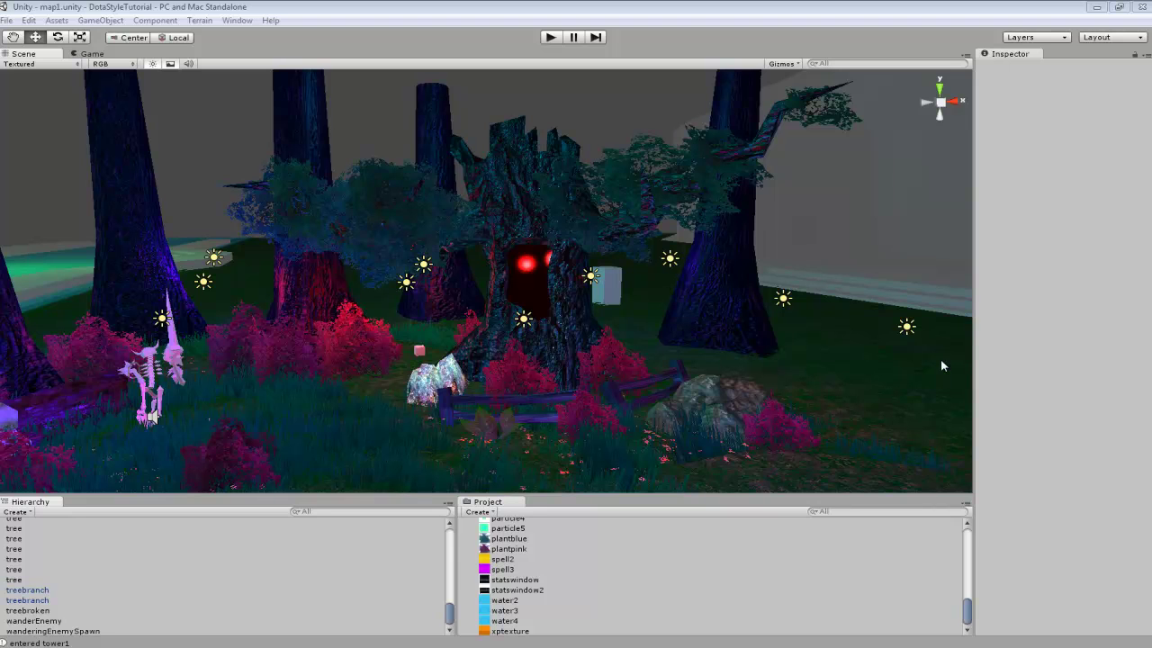
Orbit and zoom the Unity Scene view around the hollow tree to reveal its glowing hollow.
{"action": "left_click_drag", "start_coordinate": [940, 358], "coordinate": [693, 232]}
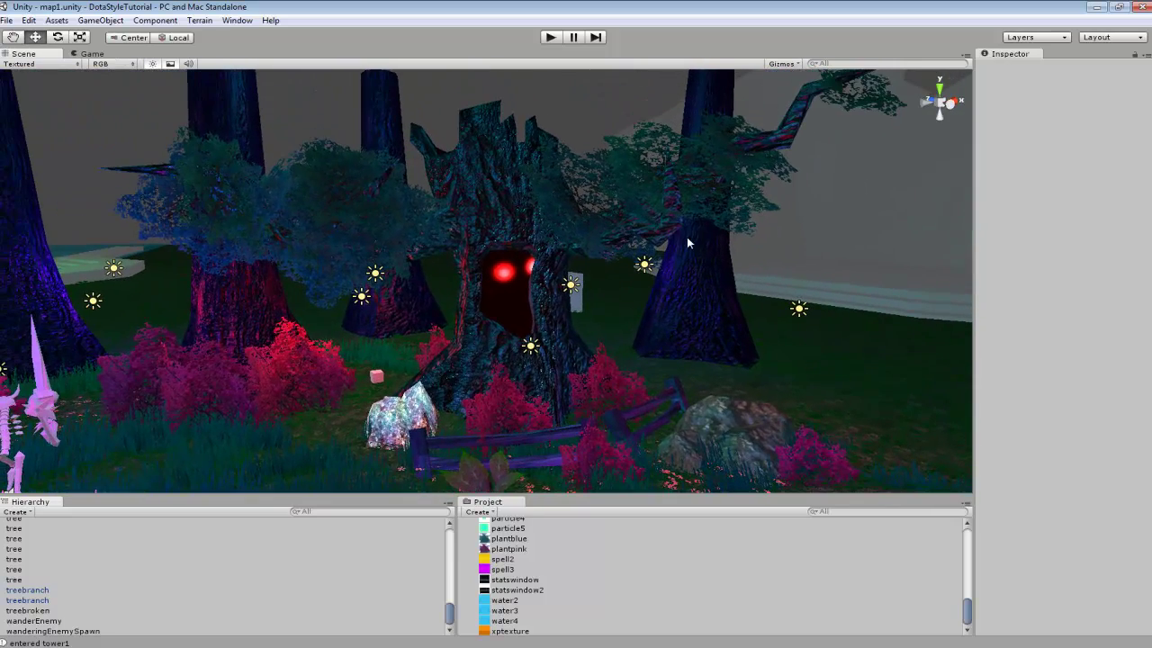
{"action": "scroll", "coordinate": [687, 242], "scroll_direction": "up", "scroll_amount": 3}
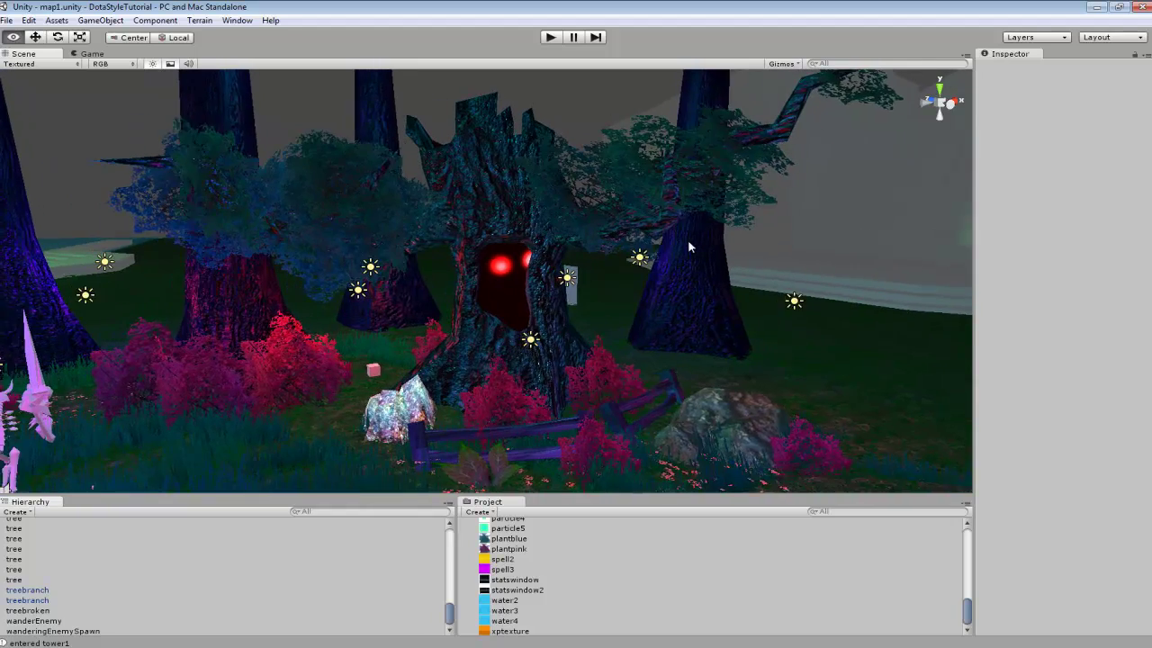
{"action": "left_click_drag", "start_coordinate": [545, 231], "coordinate": [301, 234]}
{"action": "left_click_drag", "start_coordinate": [486, 226], "coordinate": [752, 225]}
{"action": "left_click_drag", "start_coordinate": [548, 229], "coordinate": [566, 234]}
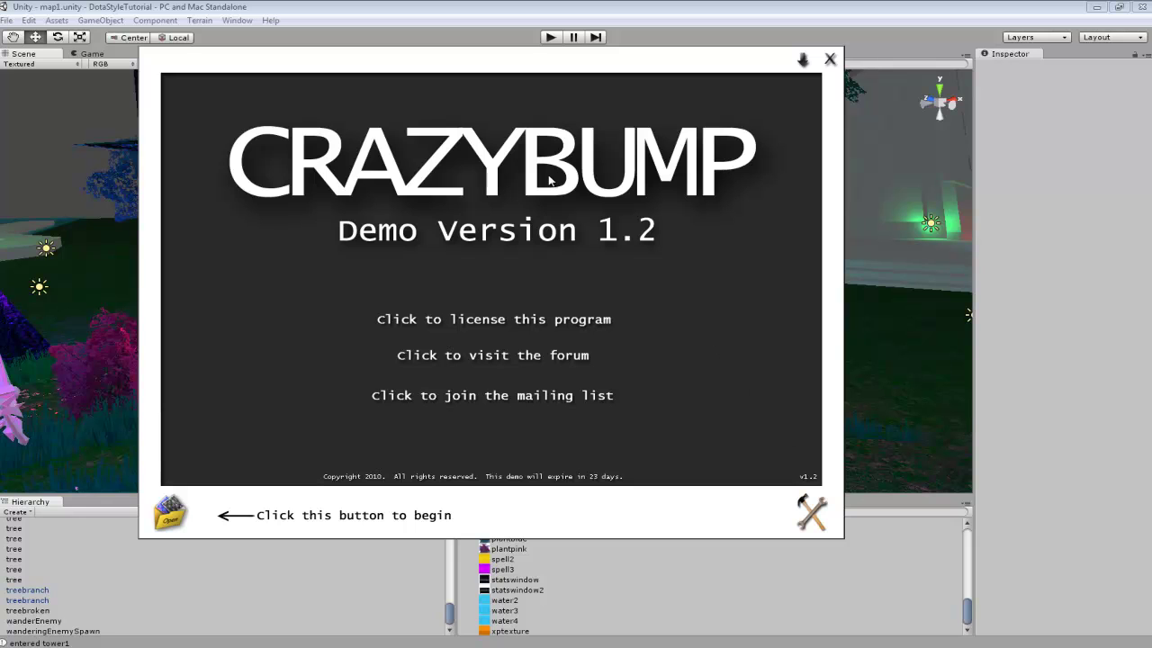
Open the photograph 7567585-close-up-of-a-fir-tree-bark from the textures folder in CrazyBump.
{"action": "left_click", "coordinate": [171, 513]}
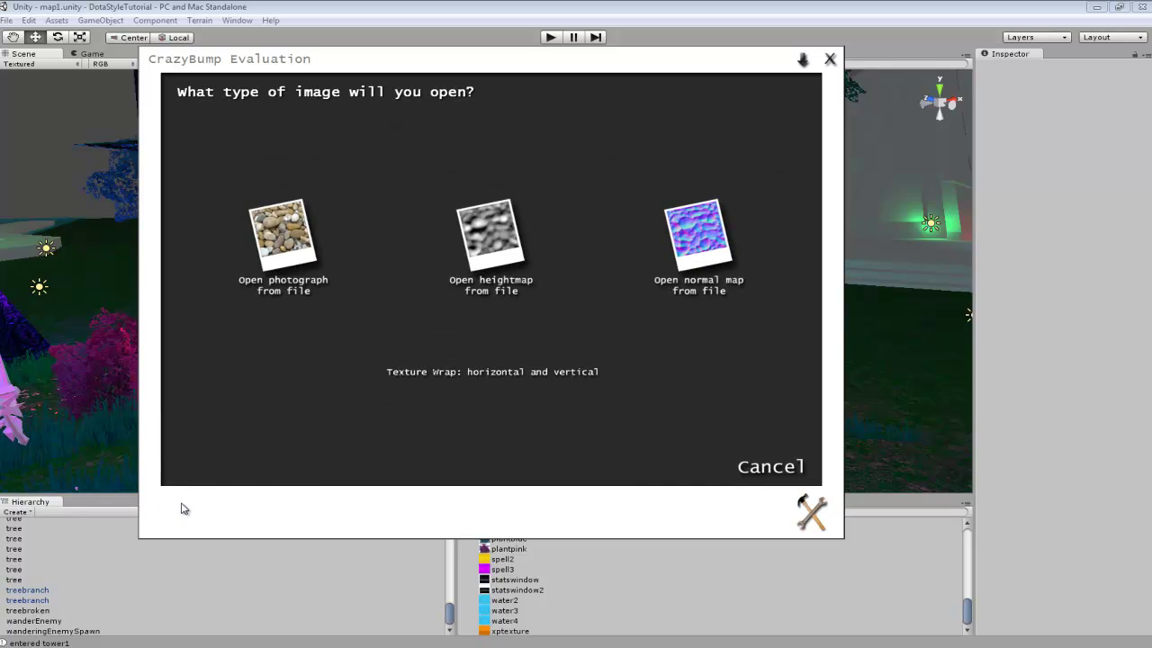
{"action": "left_click", "coordinate": [294, 254]}
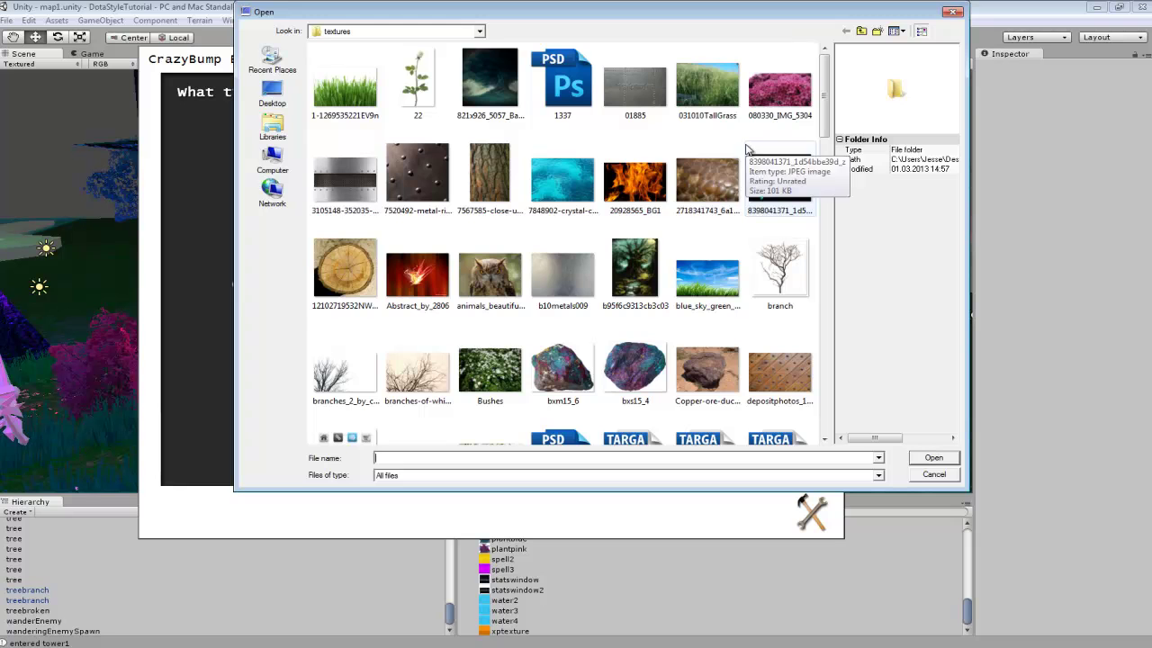
{"action": "mouse_move", "coordinate": [823, 112]}
{"action": "left_mouse_down"}
{"action": "mouse_move", "coordinate": [837, 160]}
{"action": "mouse_move", "coordinate": [825, 99]}
{"action": "left_mouse_up"}
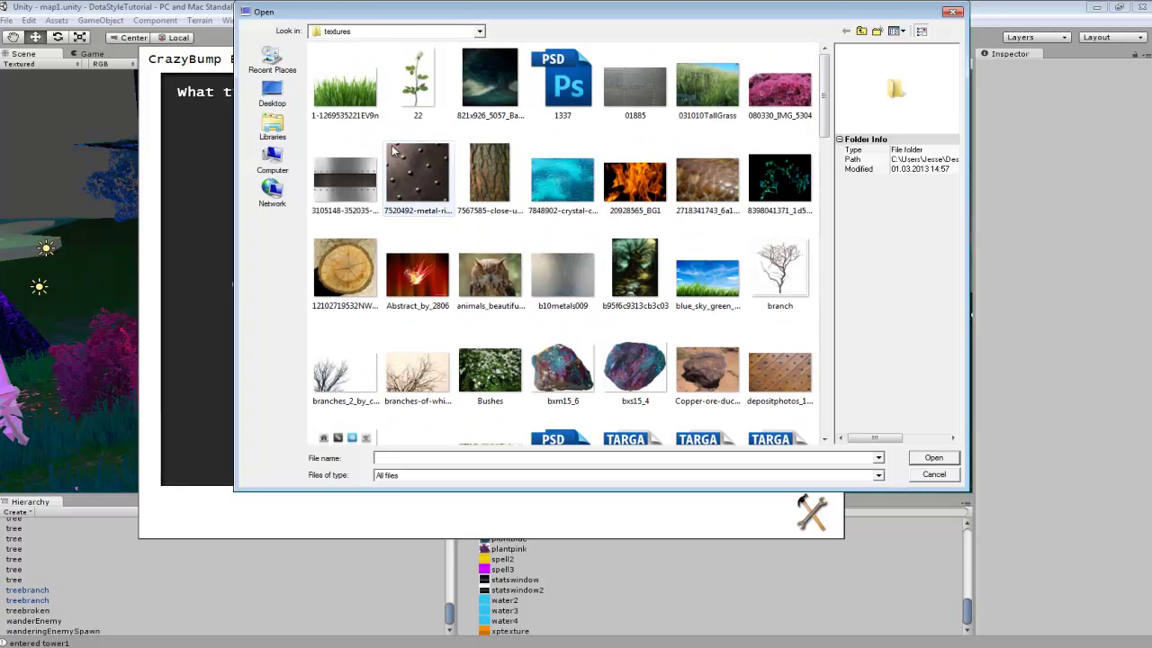
{"action": "left_click", "coordinate": [486, 174]}
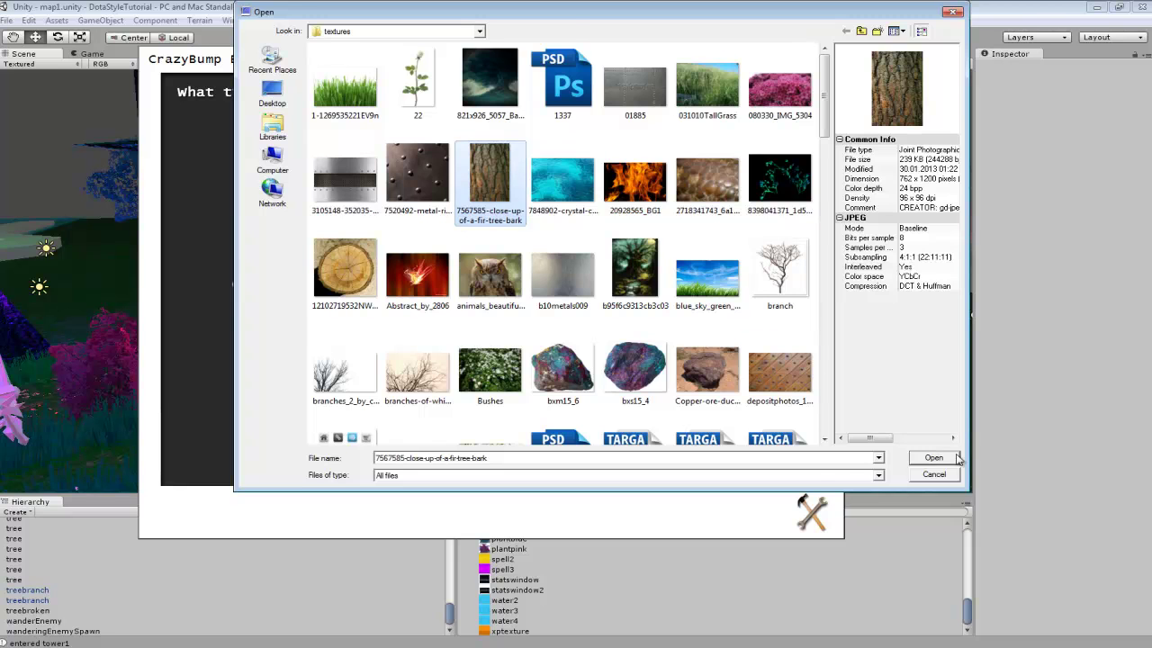
{"action": "left_click", "coordinate": [956, 459]}
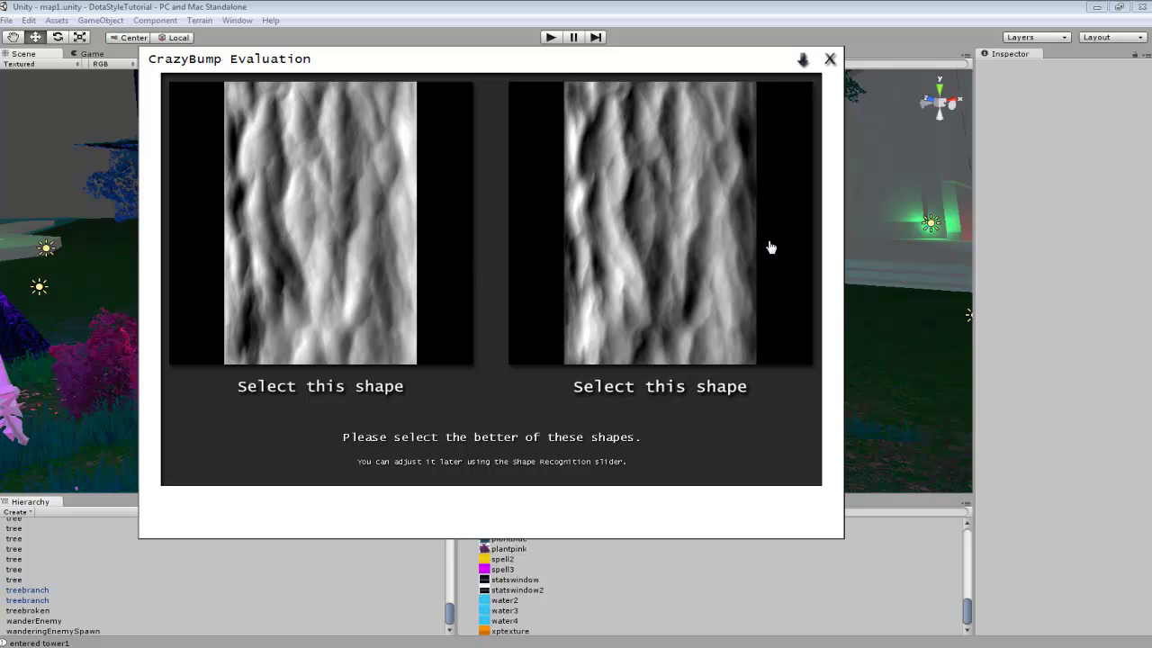
Accept the second bark shape, then place the 3D preview beside the main window and inspect the ball.
{"action": "left_click", "coordinate": [669, 233]}
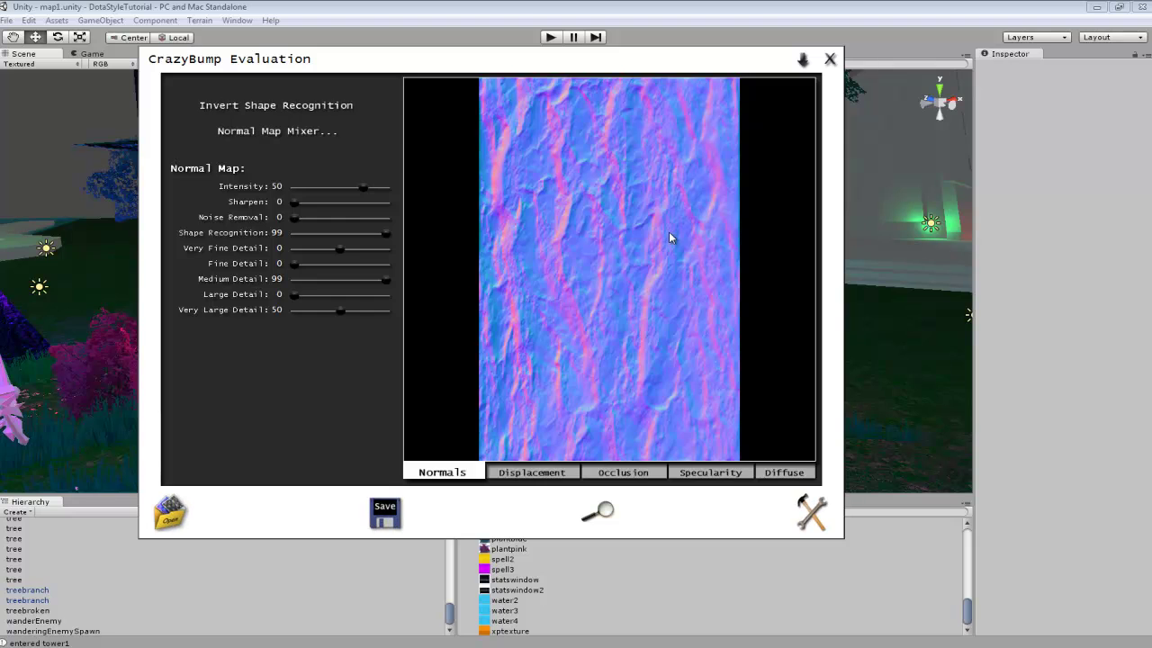
{"action": "left_click_drag", "start_coordinate": [518, 64], "coordinate": [893, 58]}
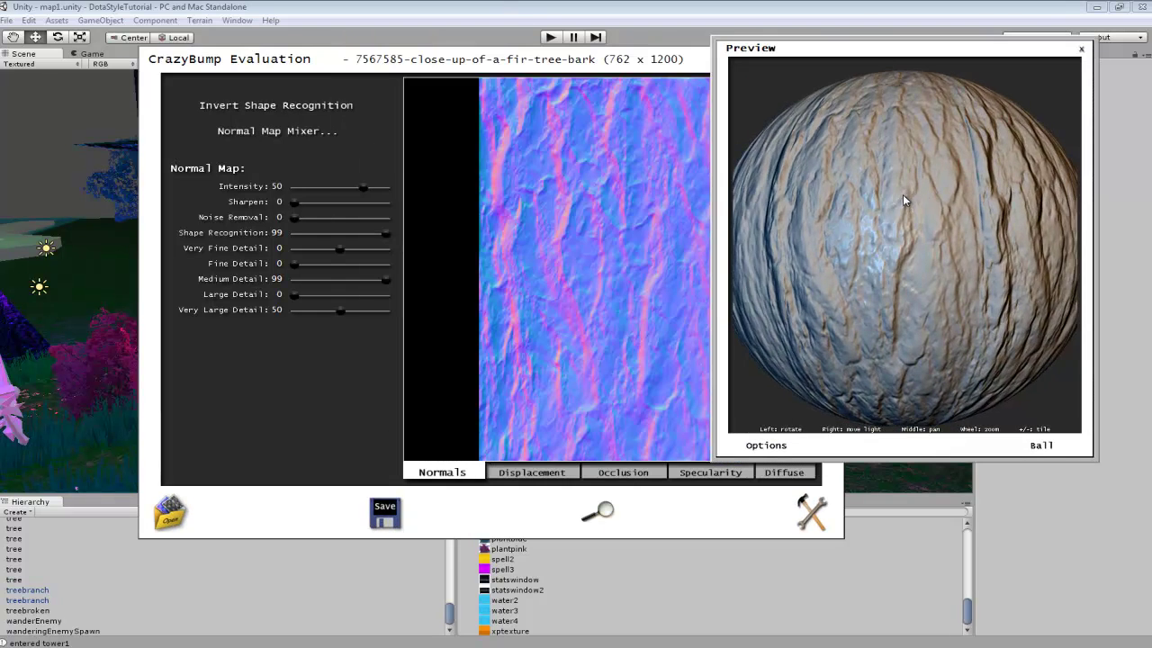
{"action": "scroll", "coordinate": [902, 195], "scroll_direction": "down", "scroll_amount": 5}
{"action": "left_click_drag", "start_coordinate": [981, 306], "coordinate": [810, 249]}
{"action": "scroll", "coordinate": [898, 258], "scroll_direction": "up", "scroll_amount": 5}
{"action": "scroll", "coordinate": [898, 259], "scroll_direction": "down", "scroll_amount": 5}
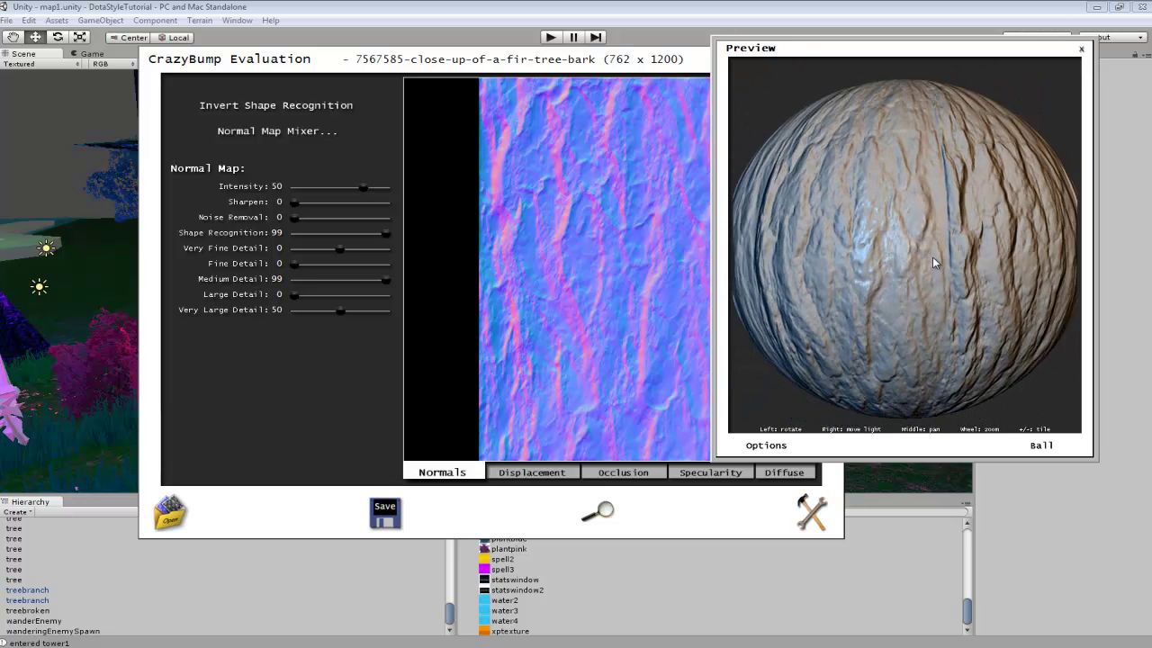
{"action": "left_click_drag", "start_coordinate": [927, 272], "coordinate": [932, 273]}
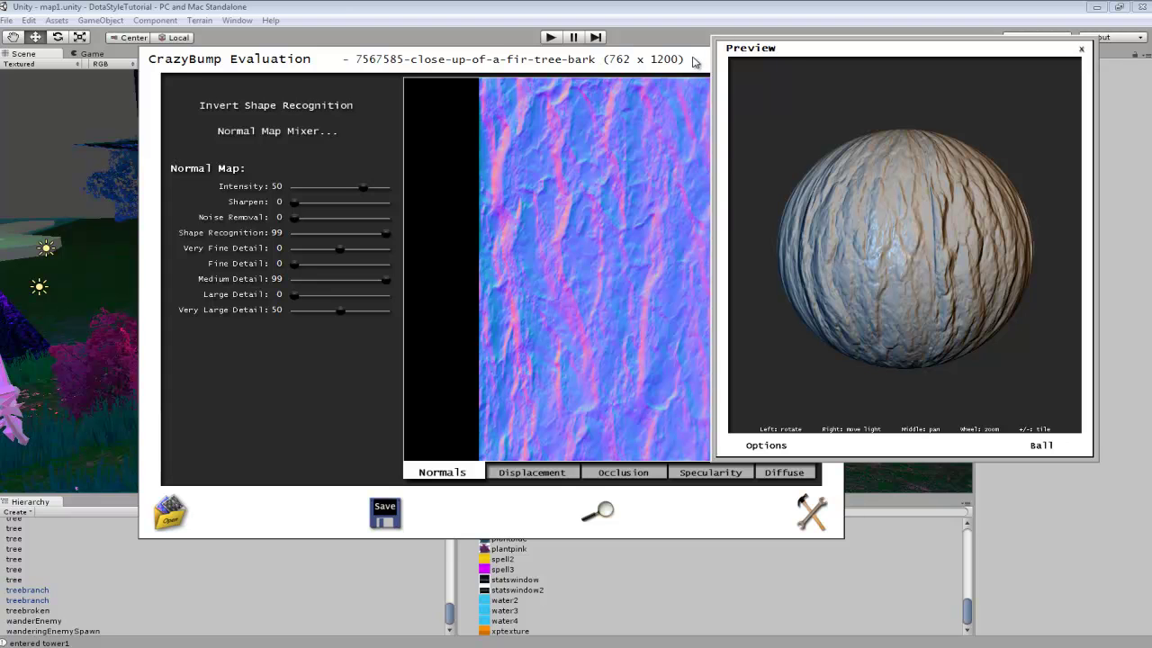
{"action": "left_click_drag", "start_coordinate": [692, 60], "coordinate": [637, 60]}
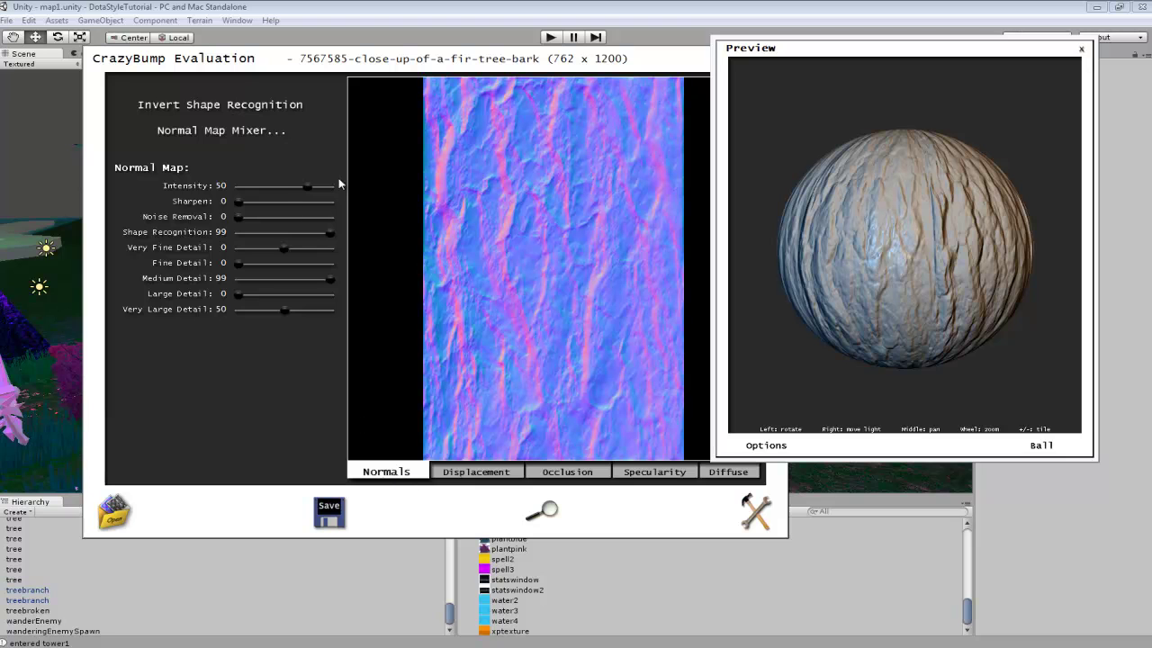
Set normal map Intensity and Sharpen to 99, Noise Removal to 3, Shape Recognition to 44.
{"action": "left_click_drag", "start_coordinate": [316, 191], "coordinate": [342, 188]}
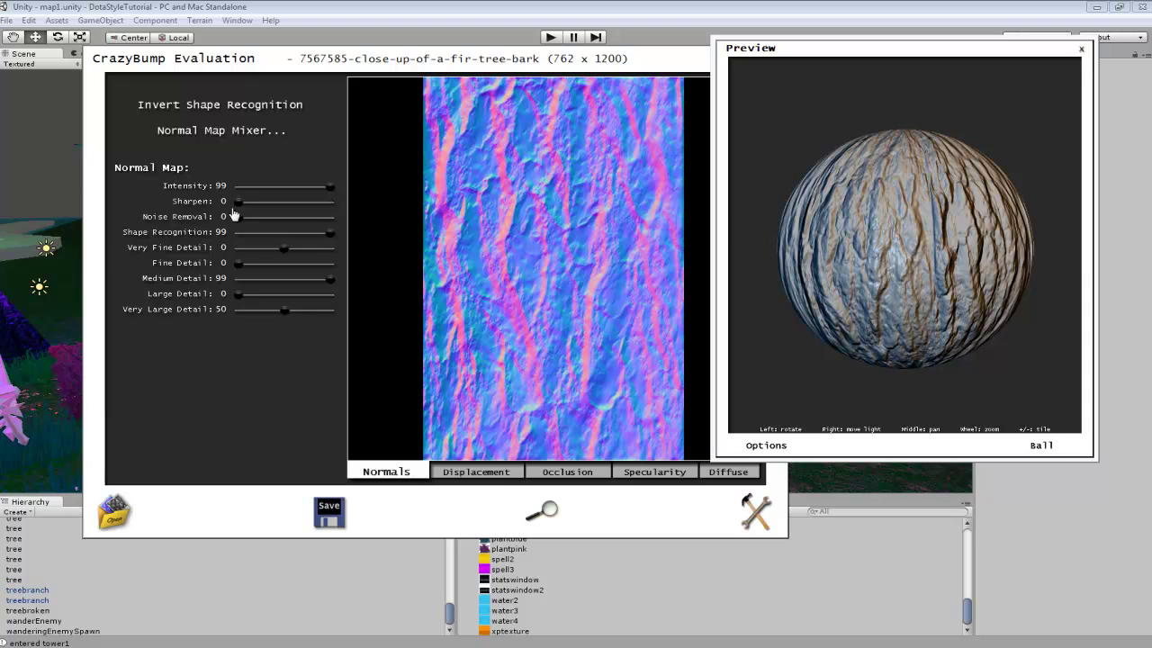
{"action": "left_click_drag", "start_coordinate": [239, 208], "coordinate": [350, 206]}
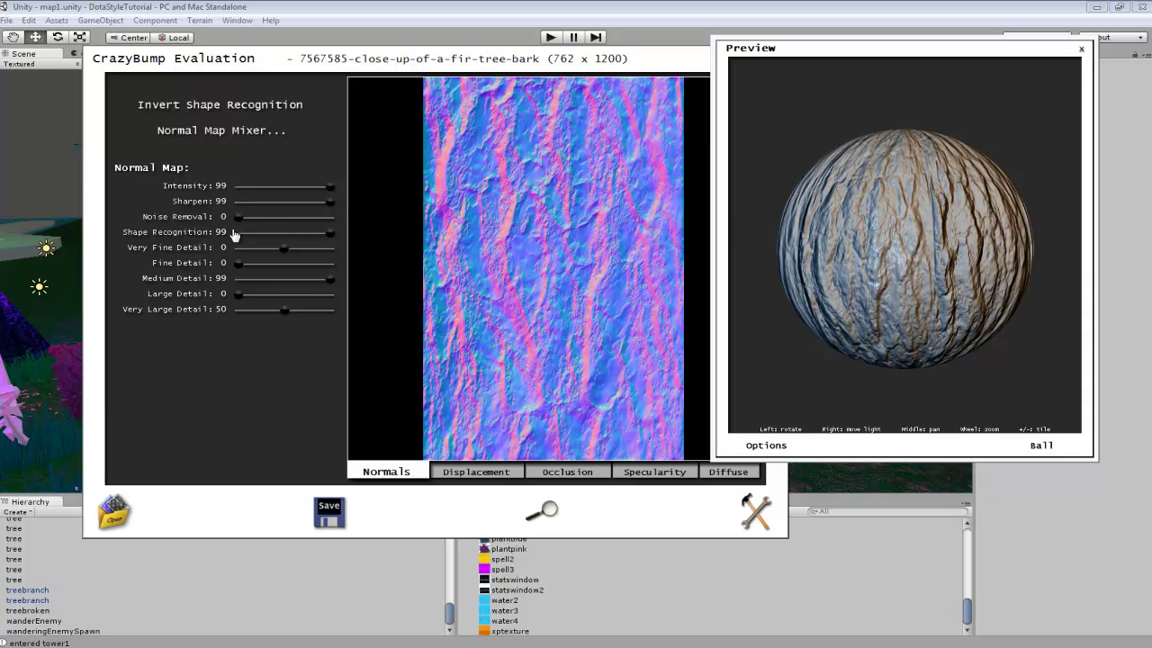
{"action": "left_click_drag", "start_coordinate": [239, 223], "coordinate": [318, 218]}
{"action": "left_click", "coordinate": [278, 231]}
Set the detail sliders: Very Fine 39, Fine 90, Large 62, Very Large 88.
{"action": "left_click_drag", "start_coordinate": [288, 246], "coordinate": [320, 248]}
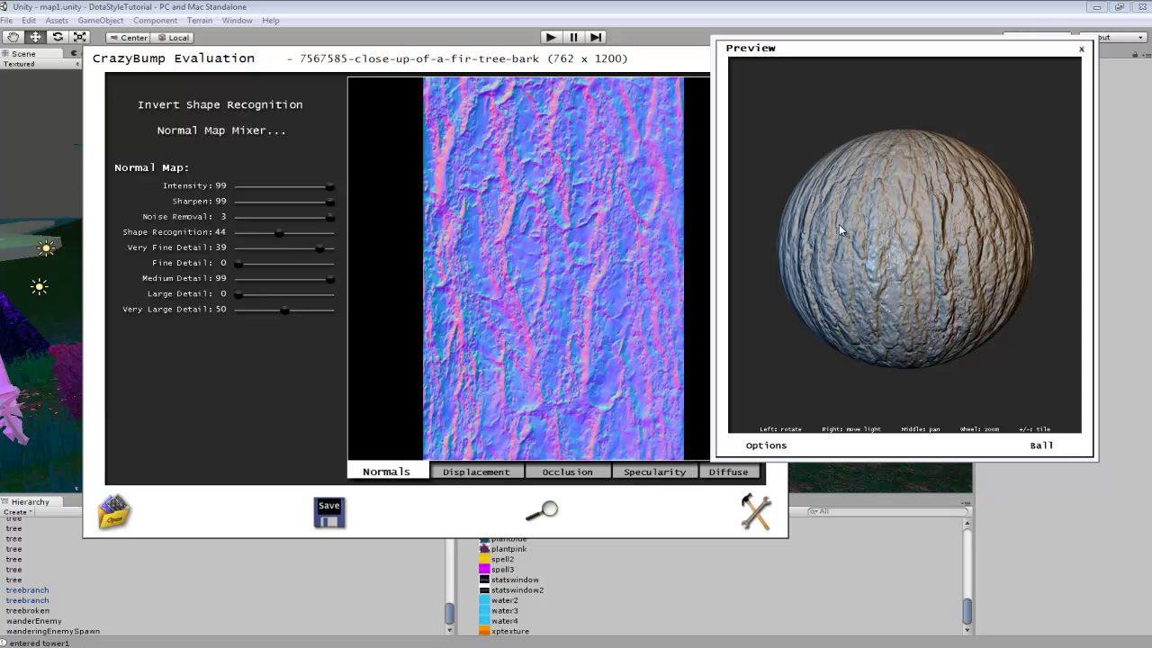
{"action": "left_click_drag", "start_coordinate": [292, 265], "coordinate": [324, 271]}
{"action": "left_click", "coordinate": [296, 294]}
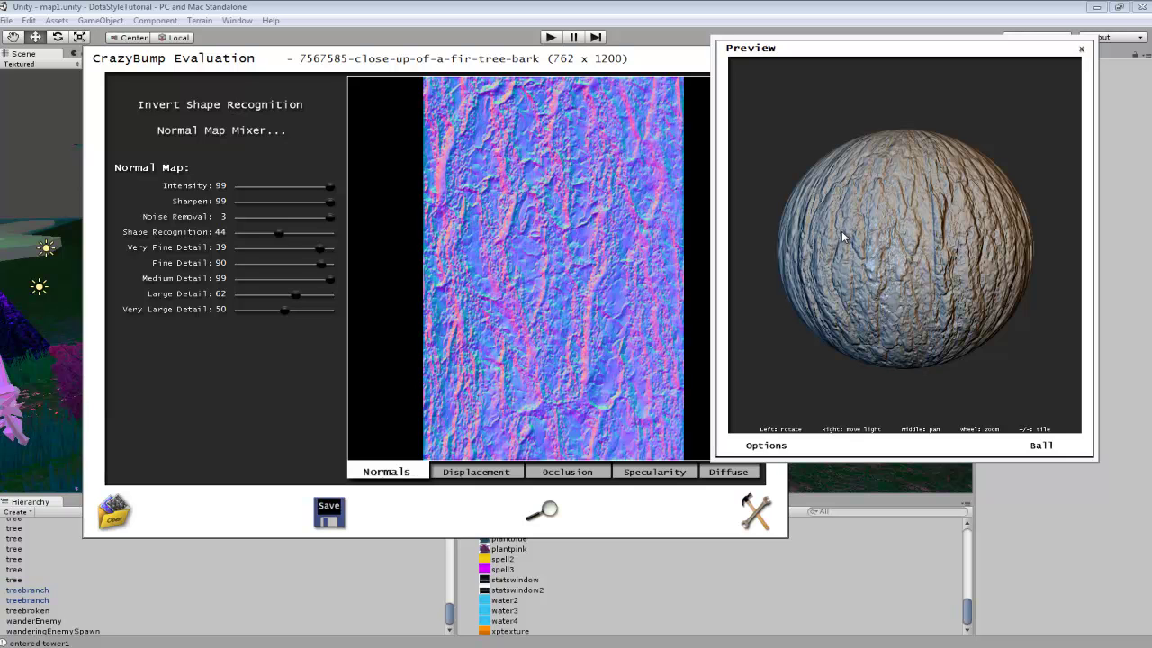
{"action": "left_click_drag", "start_coordinate": [982, 266], "coordinate": [927, 240]}
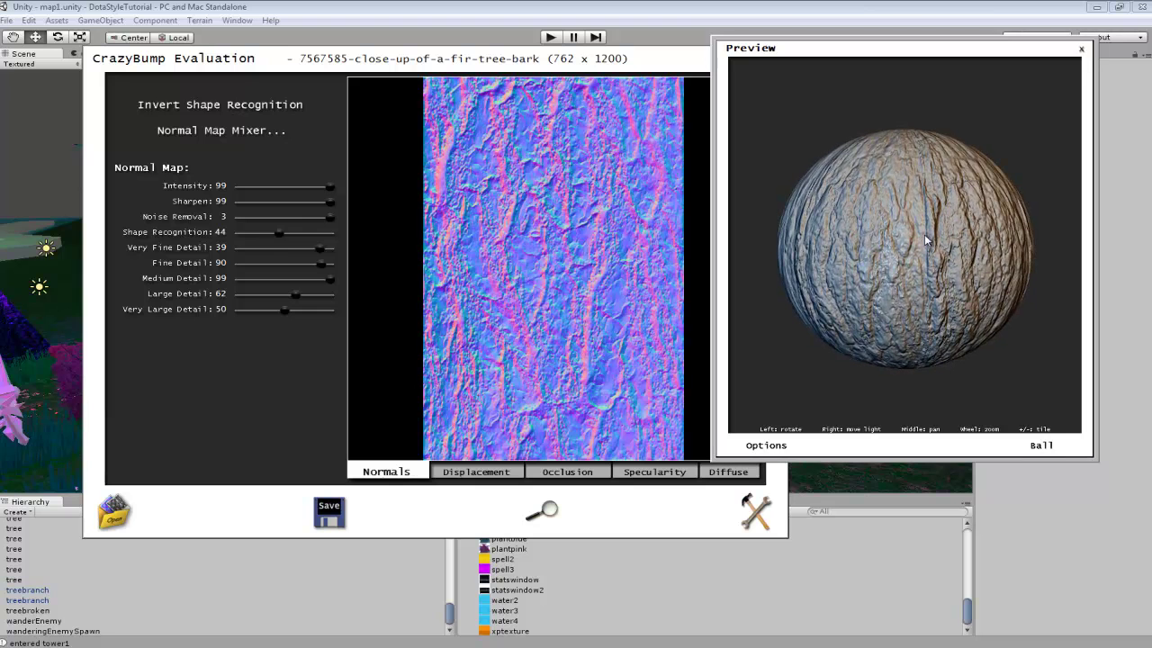
{"action": "left_click", "coordinate": [320, 309]}
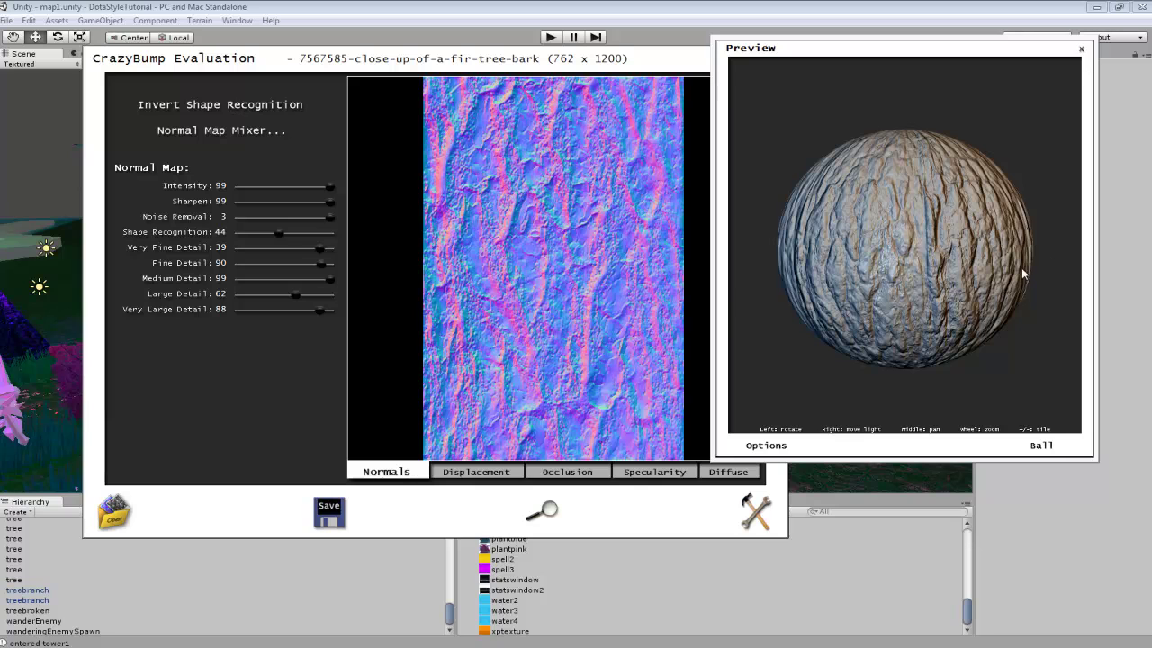
Save the normal map as TGA file 7567585-close-up-of-a-fir-tree-bark_NRM in the textures folder.
{"action": "left_click", "coordinate": [329, 511]}
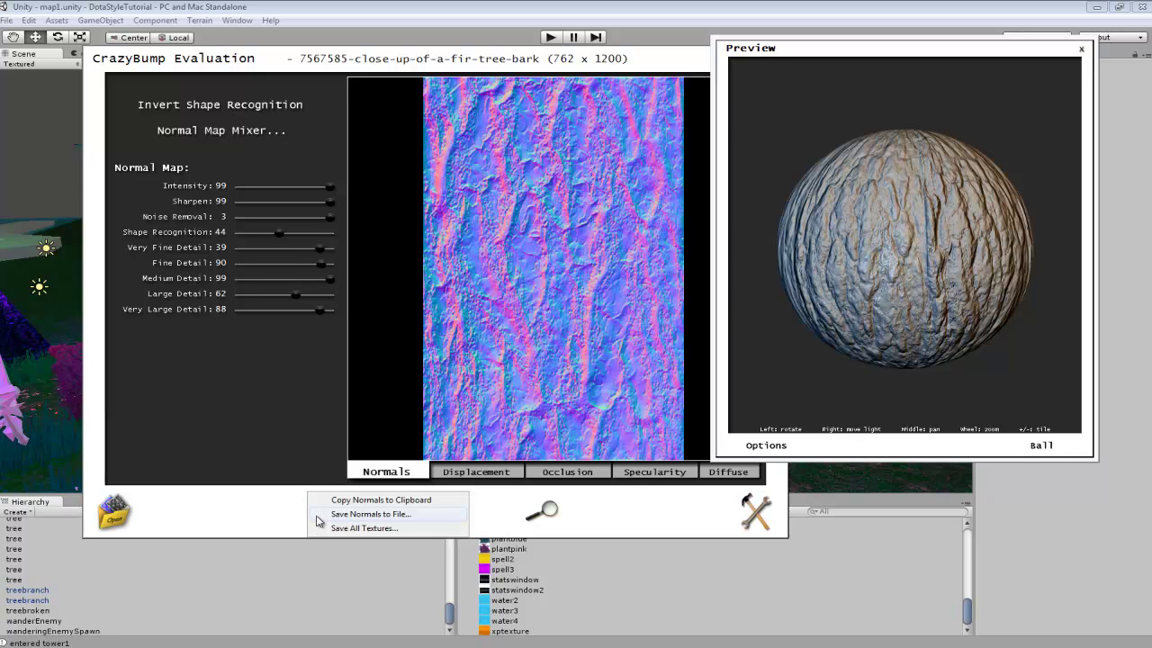
{"action": "left_click", "coordinate": [367, 515]}
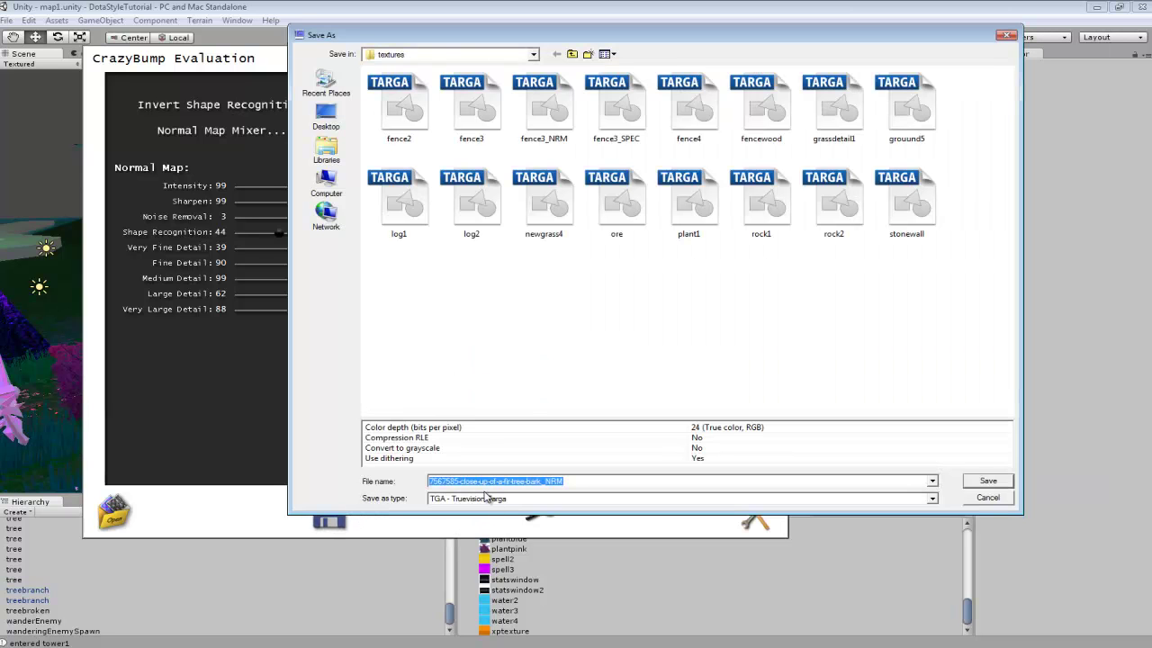
{"action": "left_click", "coordinate": [572, 481]}
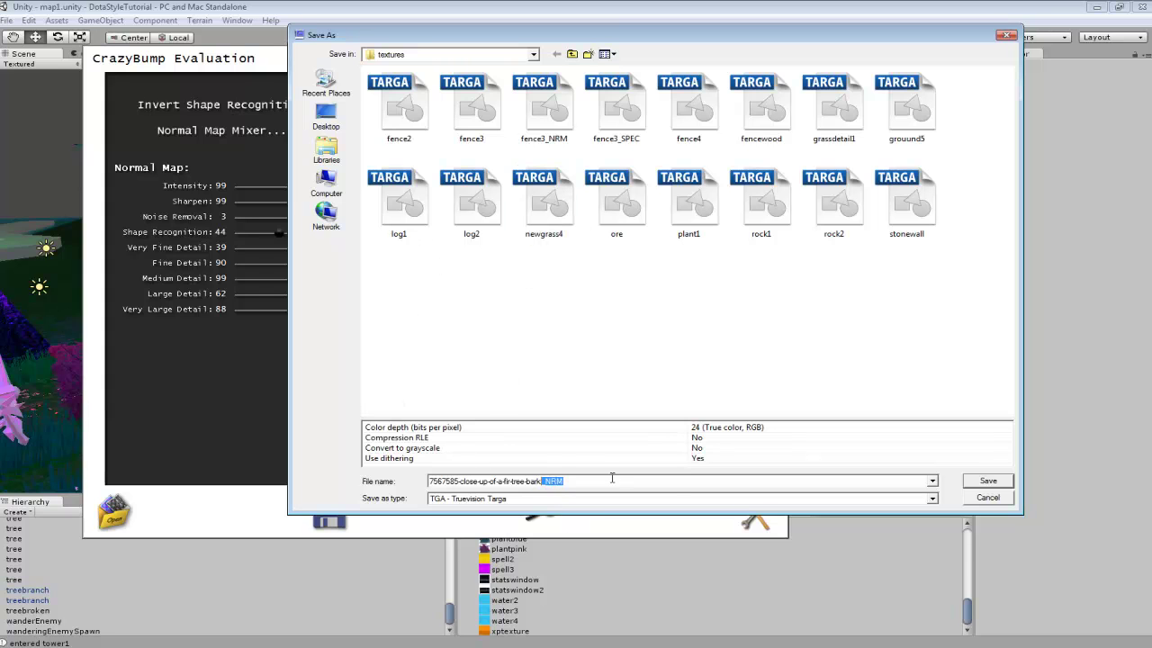
{"action": "left_click", "coordinate": [526, 500]}
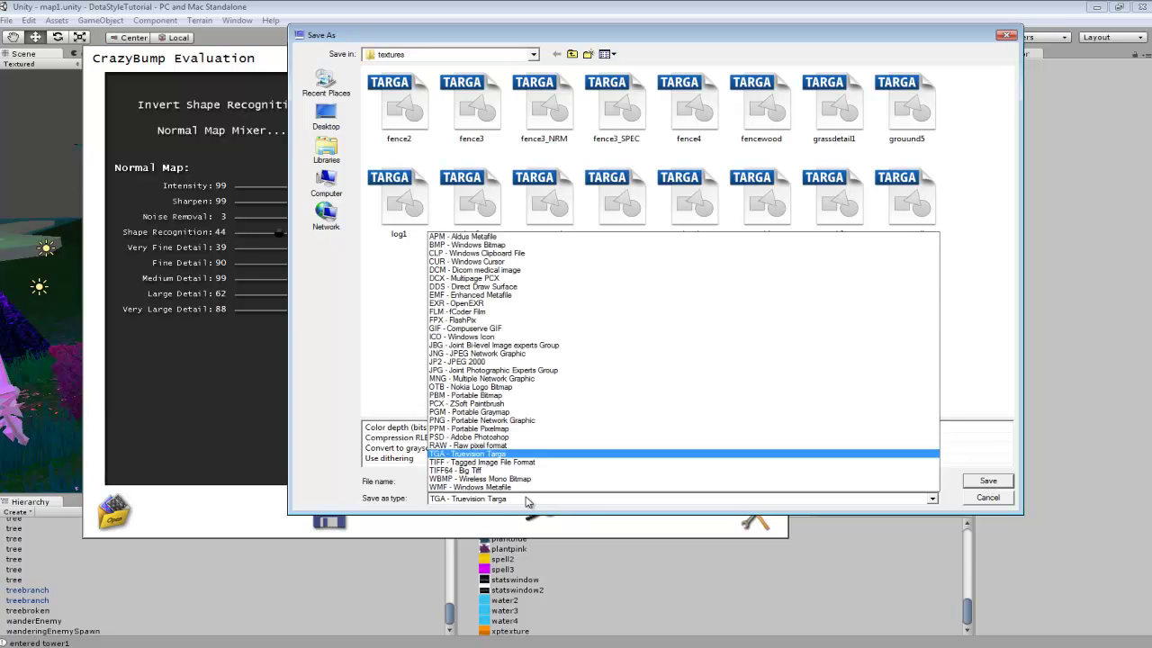
{"action": "left_click", "coordinate": [527, 502]}
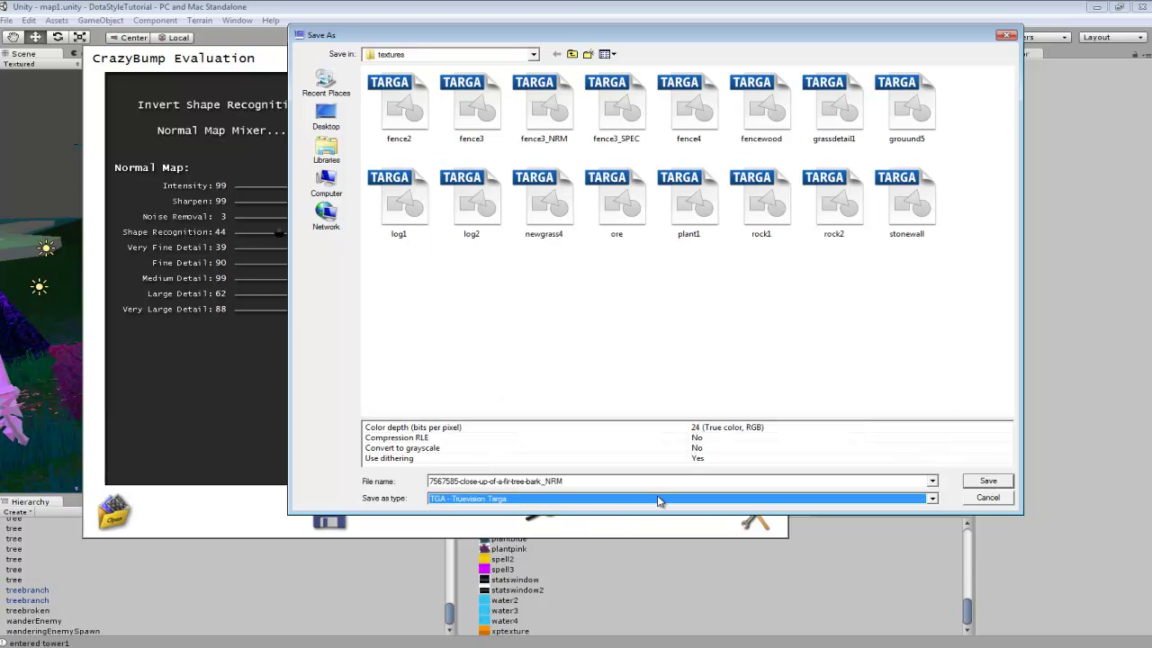
{"action": "left_click", "coordinate": [1006, 35]}
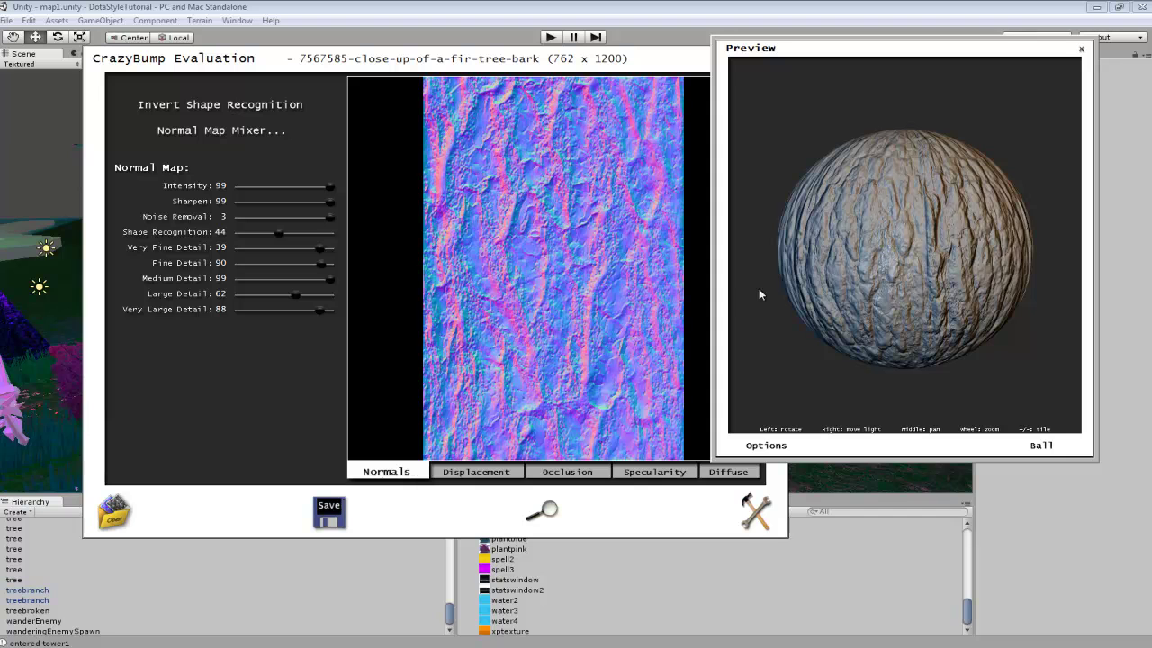
Retune the bark map: Shape Recognition 77, Very Fine Detail slightly lower, Noise Removal 1.
{"action": "left_click", "coordinate": [660, 473]}
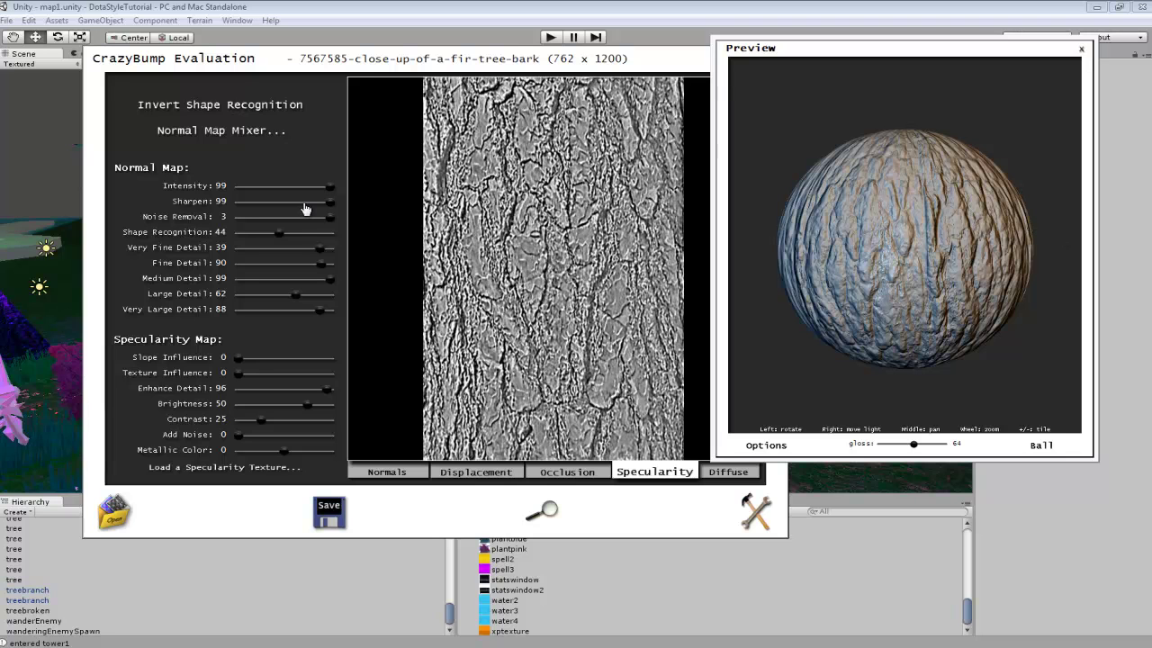
{"action": "left_click", "coordinate": [311, 233]}
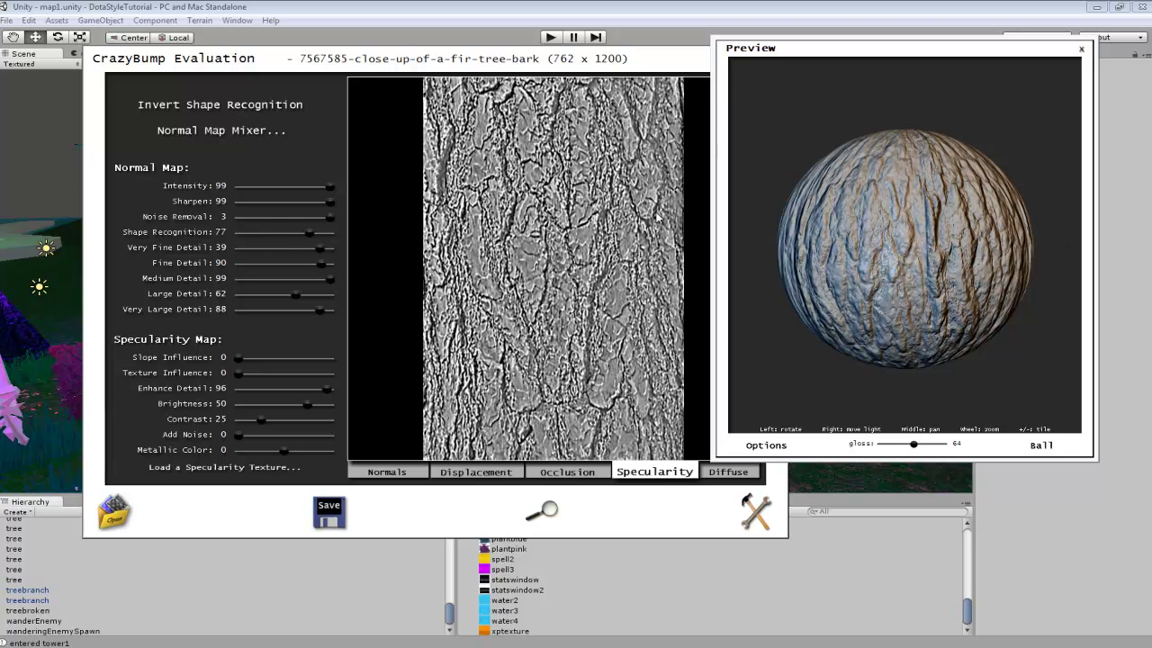
{"action": "left_click_drag", "start_coordinate": [950, 232], "coordinate": [1039, 233]}
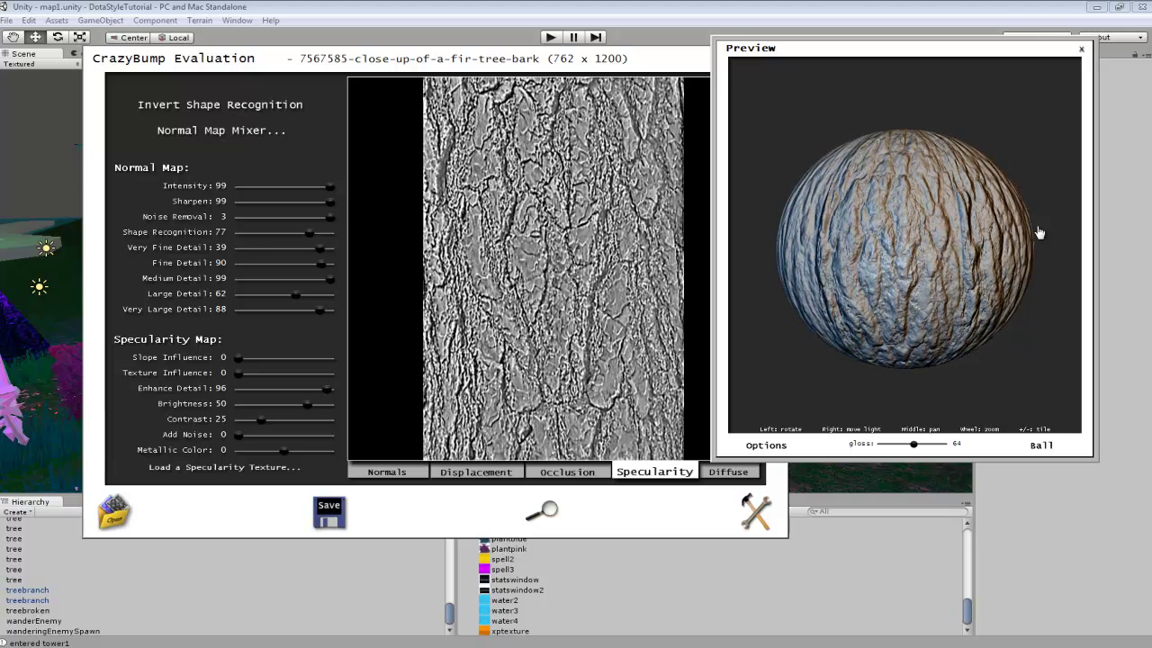
{"action": "left_click", "coordinate": [249, 247]}
{"action": "left_click", "coordinate": [269, 217]}
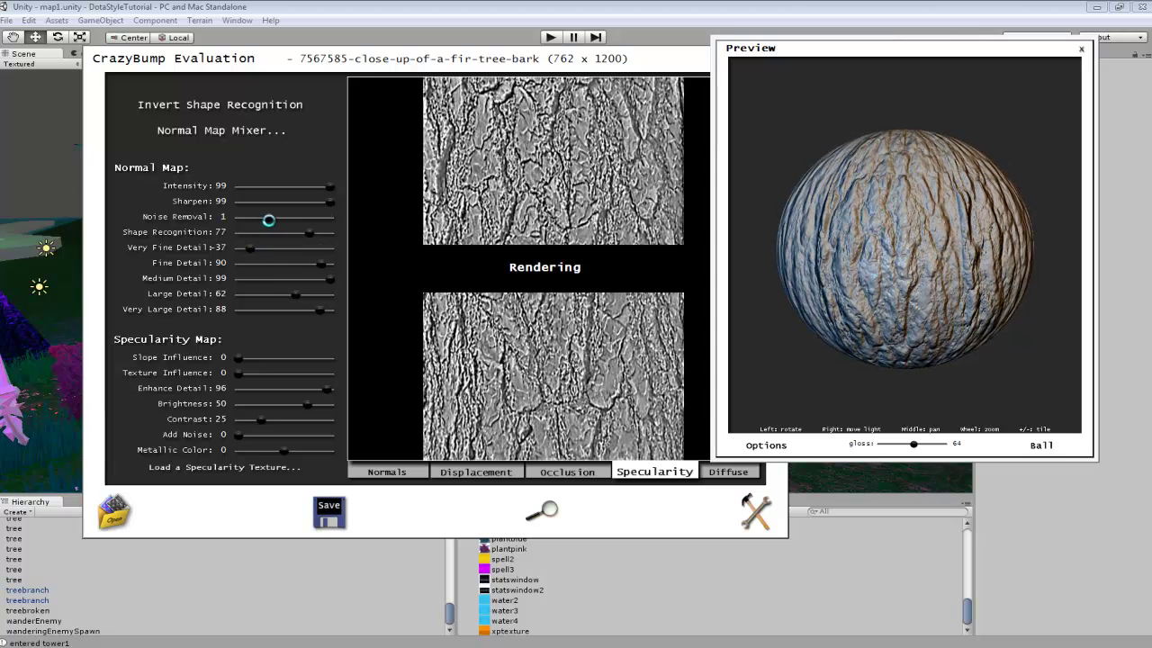
{"action": "left_click_drag", "start_coordinate": [766, 261], "coordinate": [1011, 275]}
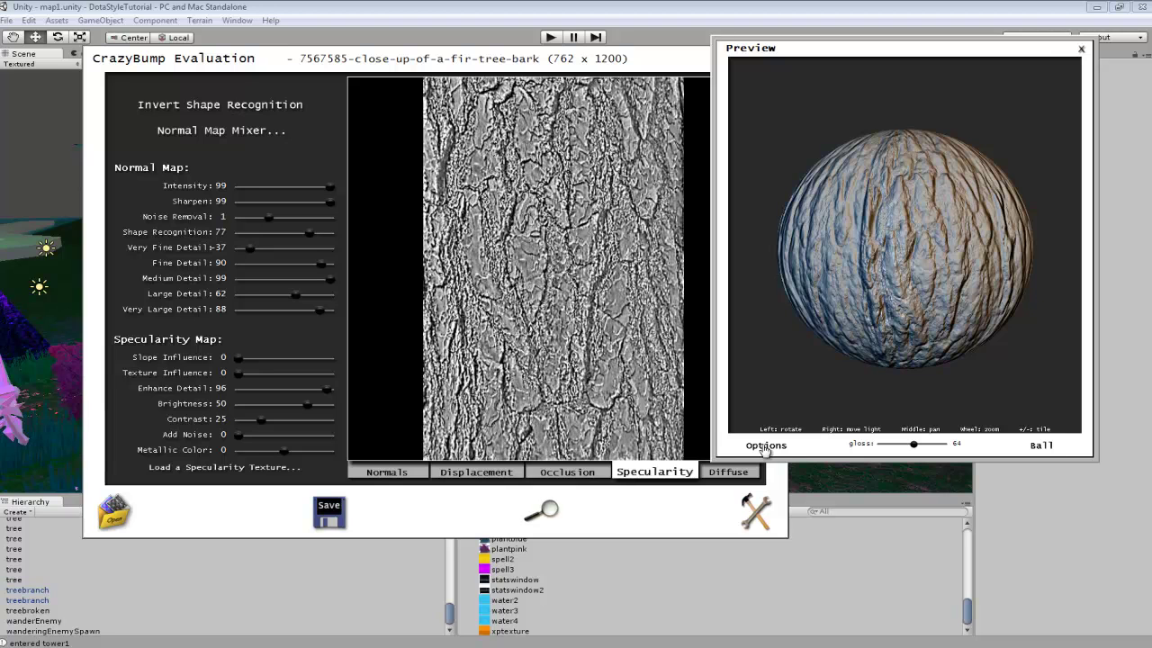
Start saving the specularity map, cancel the save, and close the 3D preview window.
{"action": "left_click", "coordinate": [329, 511]}
{"action": "left_click", "coordinate": [409, 514]}
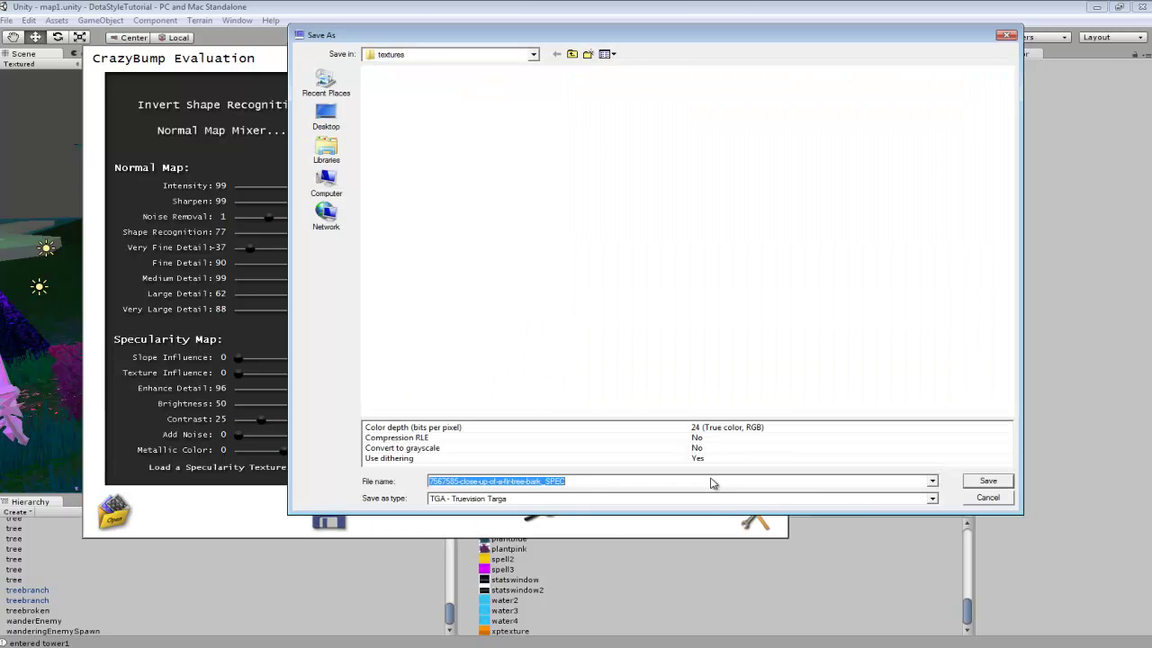
{"action": "left_click_drag", "start_coordinate": [580, 482], "coordinate": [533, 486]}
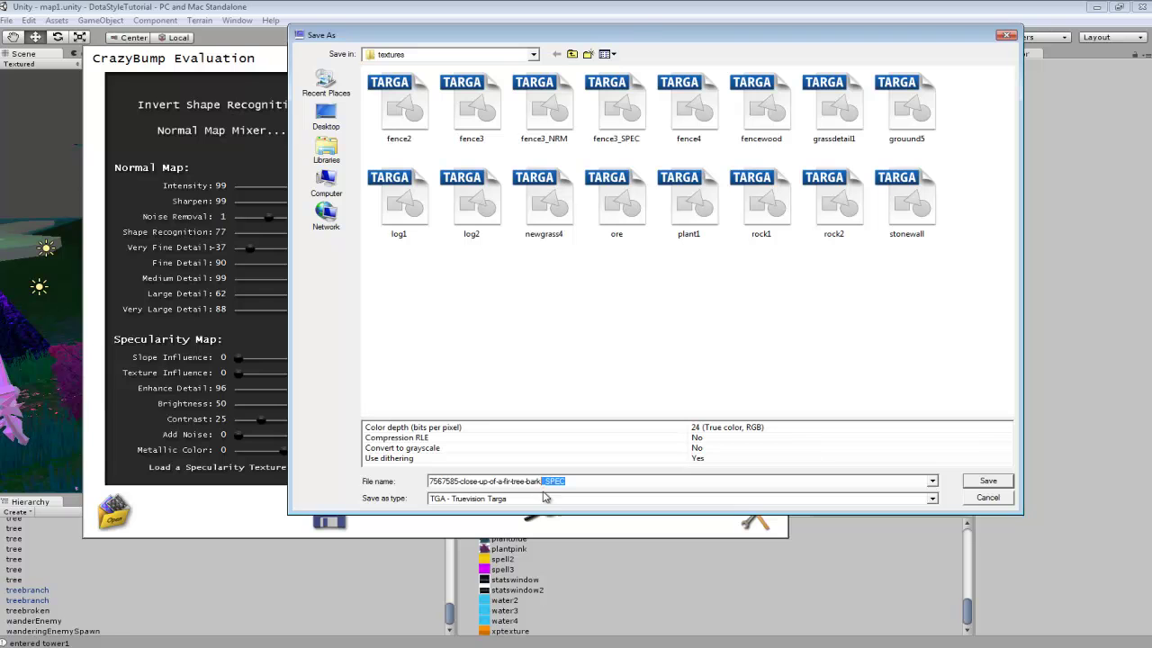
{"action": "left_click", "coordinate": [1006, 36]}
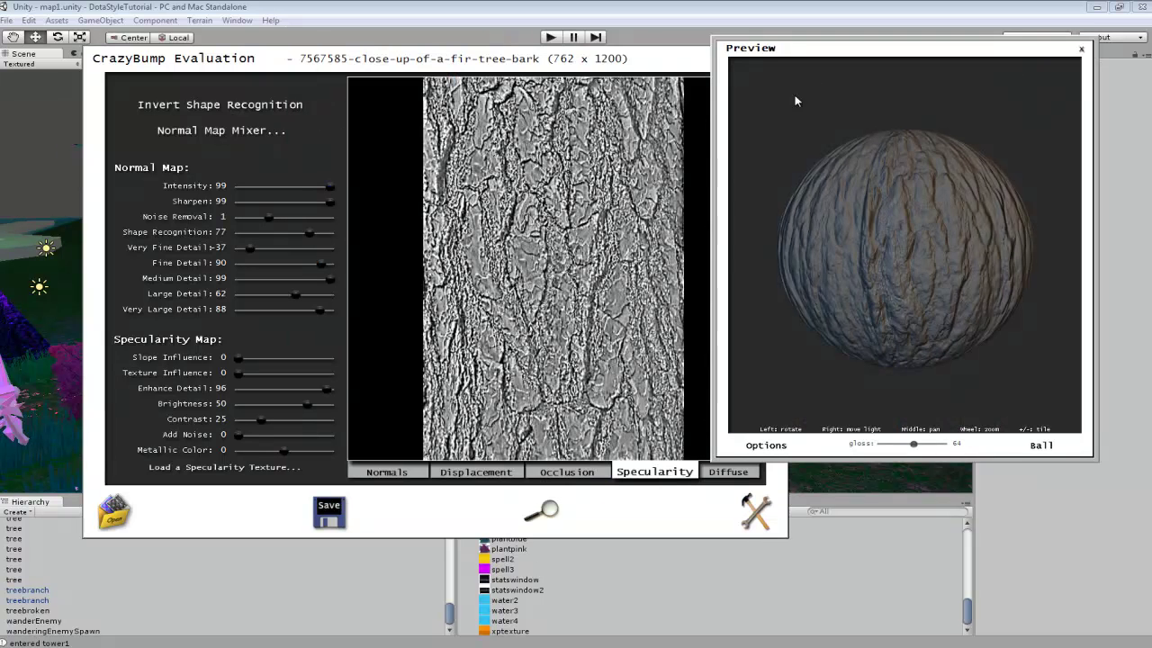
{"action": "left_click", "coordinate": [1084, 50]}
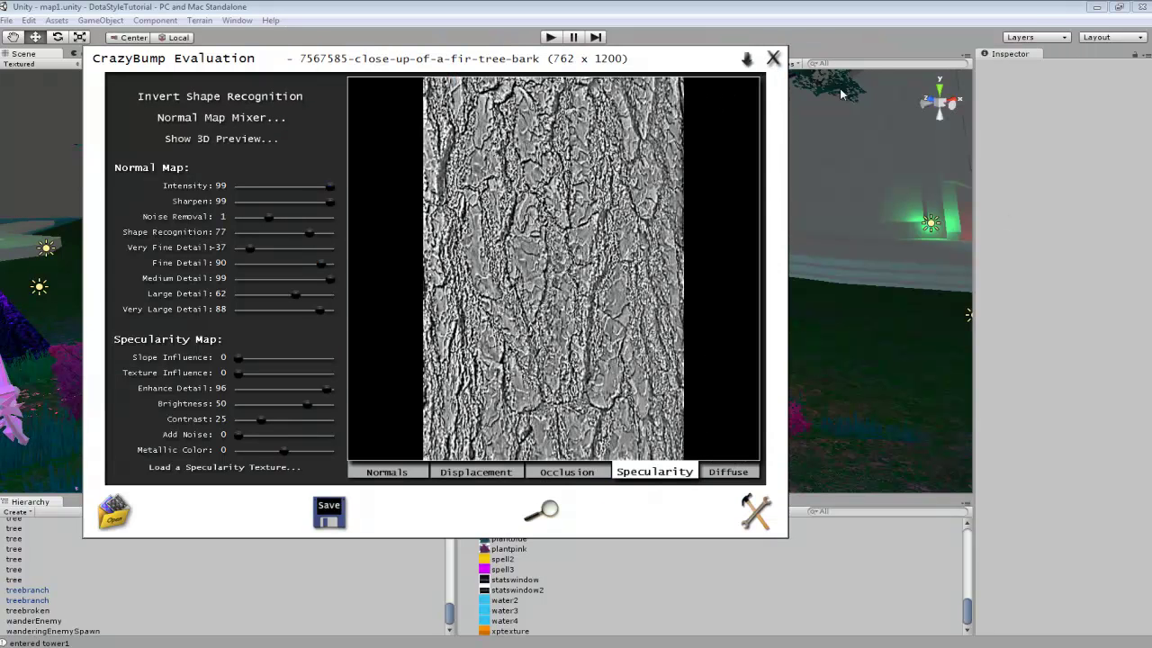
Back in Unity, expand models and treebroken.fbm in the Project panel to list the tree2 textures.
{"action": "left_click", "coordinate": [813, 69]}
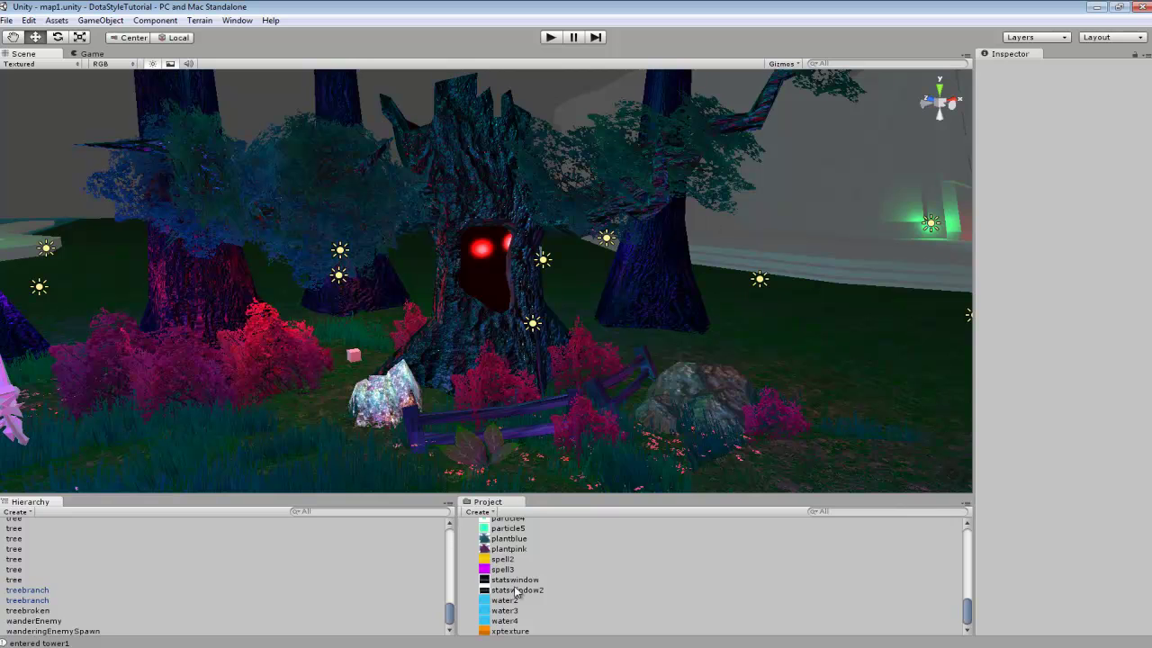
{"action": "left_click", "coordinate": [579, 561]}
{"action": "scroll", "coordinate": [576, 570], "scroll_direction": "up", "scroll_amount": 10}
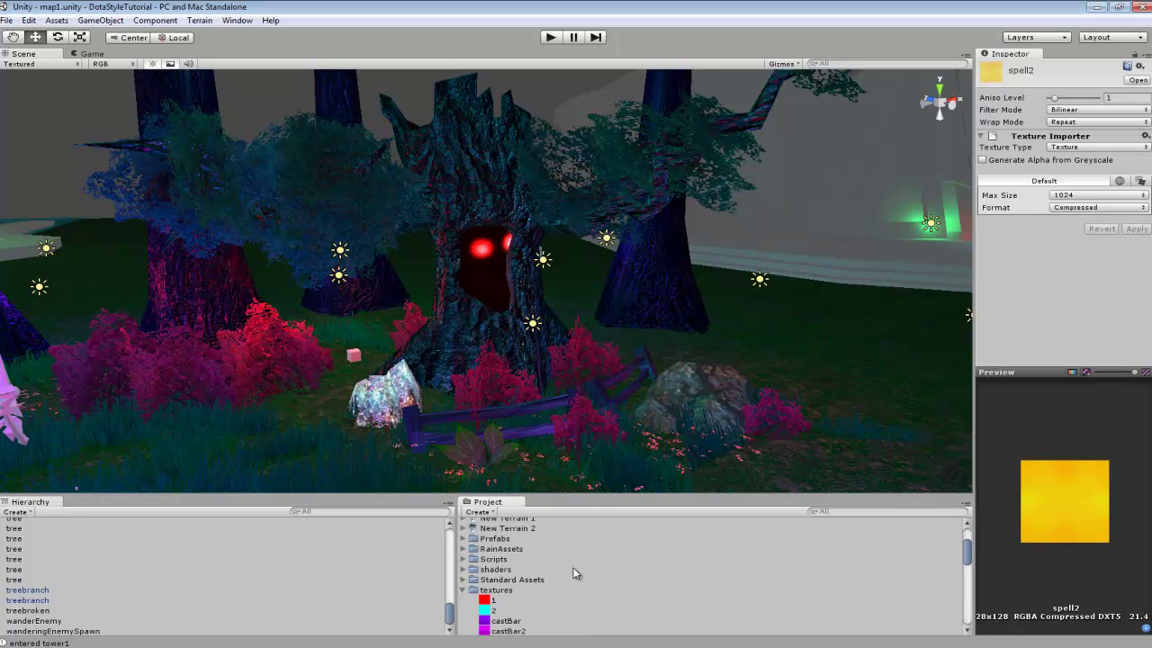
{"action": "scroll", "coordinate": [562, 572], "scroll_direction": "up", "scroll_amount": 3}
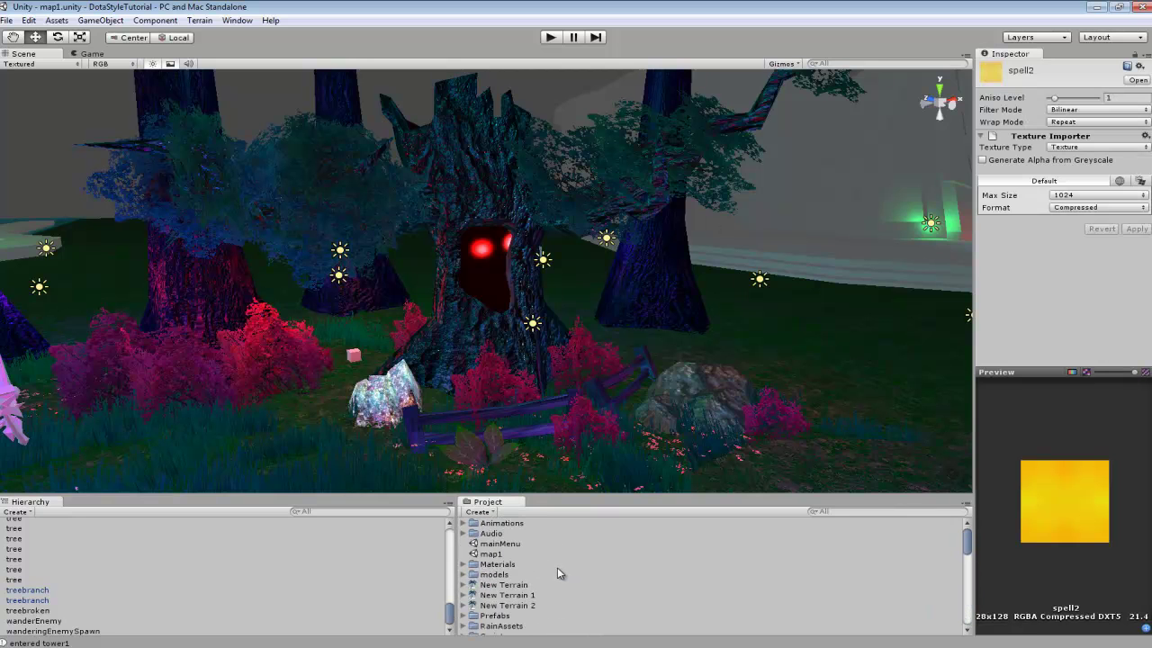
{"action": "left_click", "coordinate": [464, 574]}
{"action": "scroll", "coordinate": [531, 583], "scroll_direction": "down", "scroll_amount": 5}
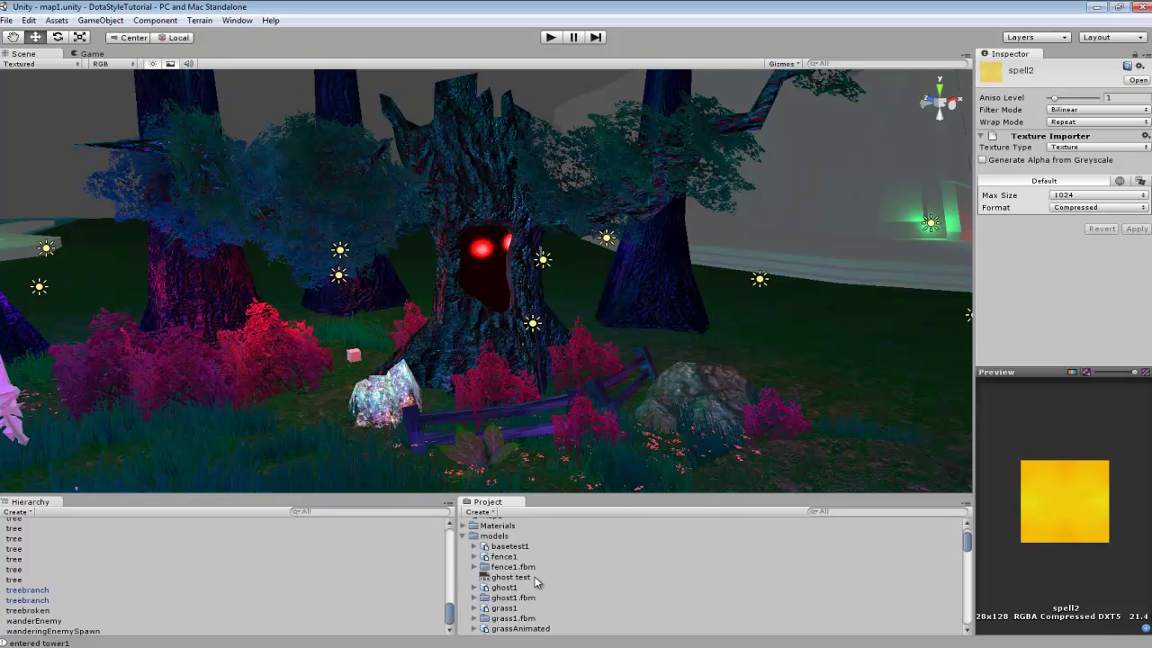
{"action": "scroll", "coordinate": [535, 580], "scroll_direction": "down", "scroll_amount": 10}
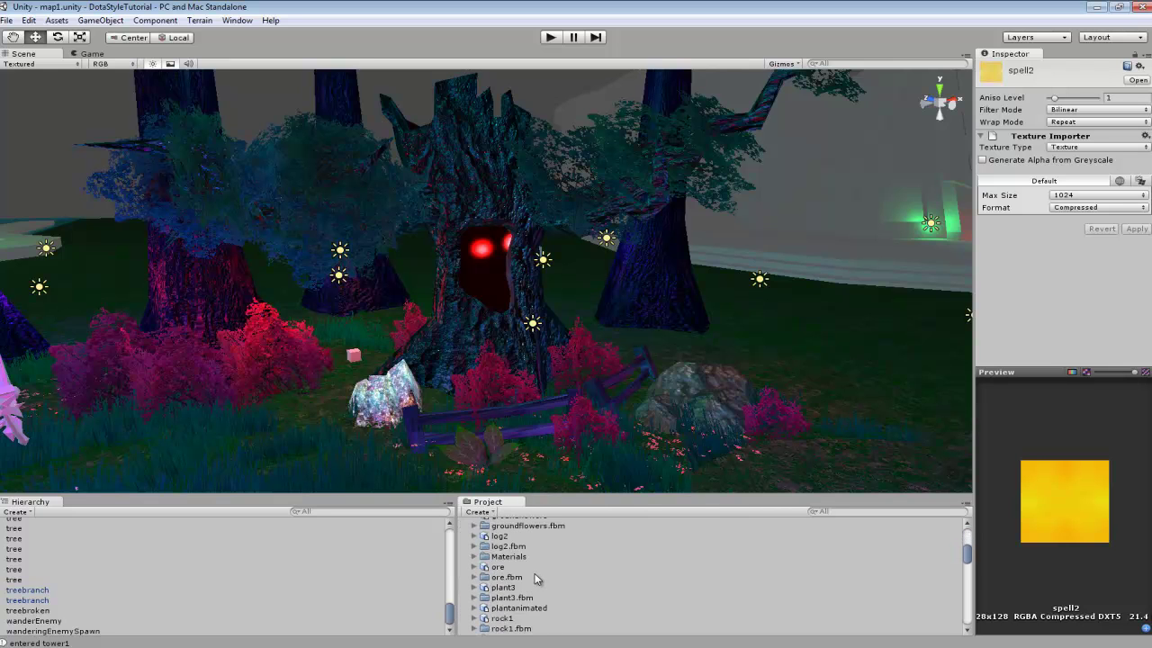
{"action": "scroll", "coordinate": [534, 581], "scroll_direction": "down", "scroll_amount": 8}
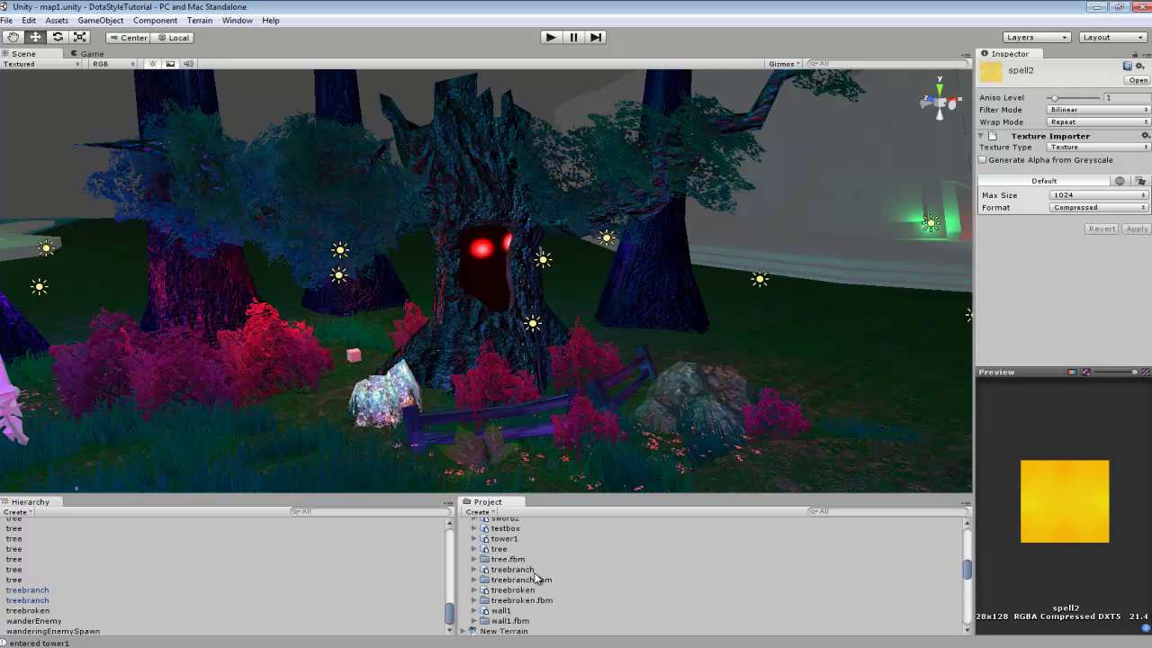
{"action": "left_click", "coordinate": [474, 600]}
{"action": "scroll", "coordinate": [498, 606], "scroll_direction": "down", "scroll_amount": 2}
{"action": "left_click", "coordinate": [537, 567]}
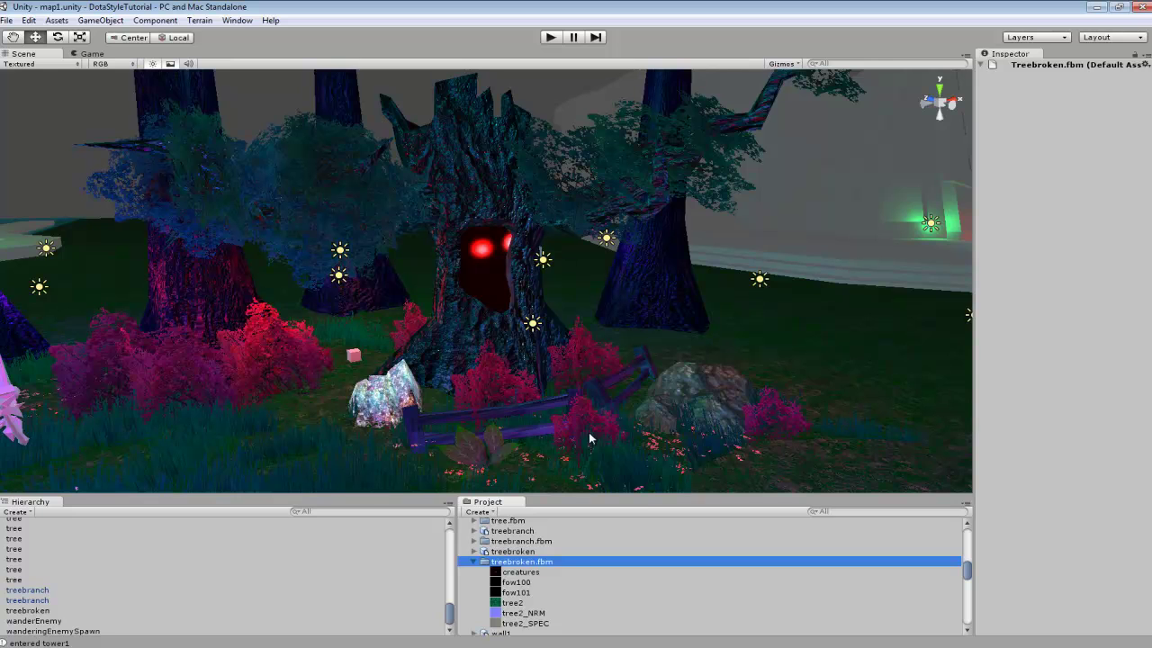
Confirm tree2_NRM keeps Normal map as its Texture Type.
{"action": "left_click", "coordinate": [538, 614]}
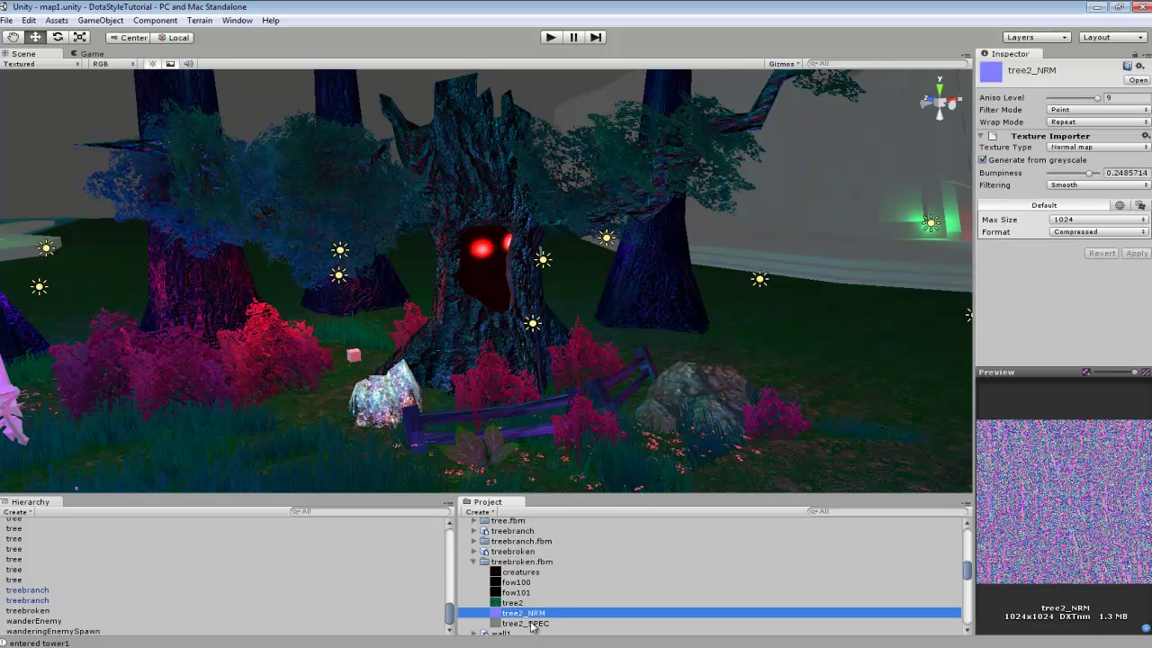
{"action": "left_click", "coordinate": [531, 624]}
{"action": "left_click", "coordinate": [539, 613]}
{"action": "left_click", "coordinate": [1075, 147]}
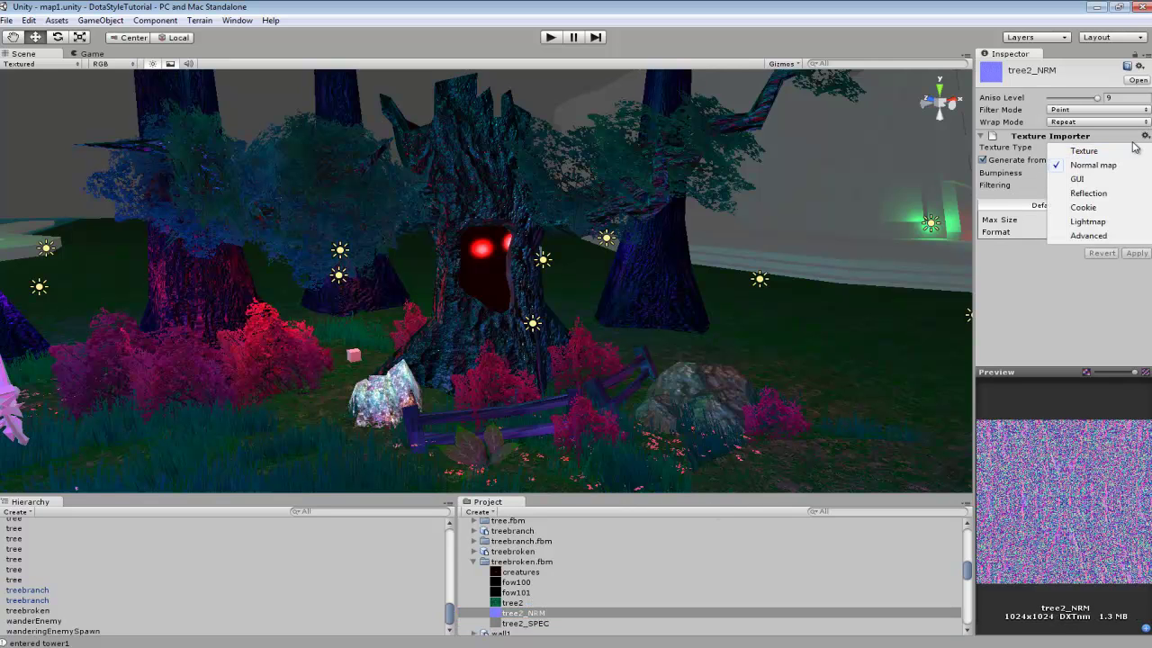
{"action": "left_click", "coordinate": [1063, 304]}
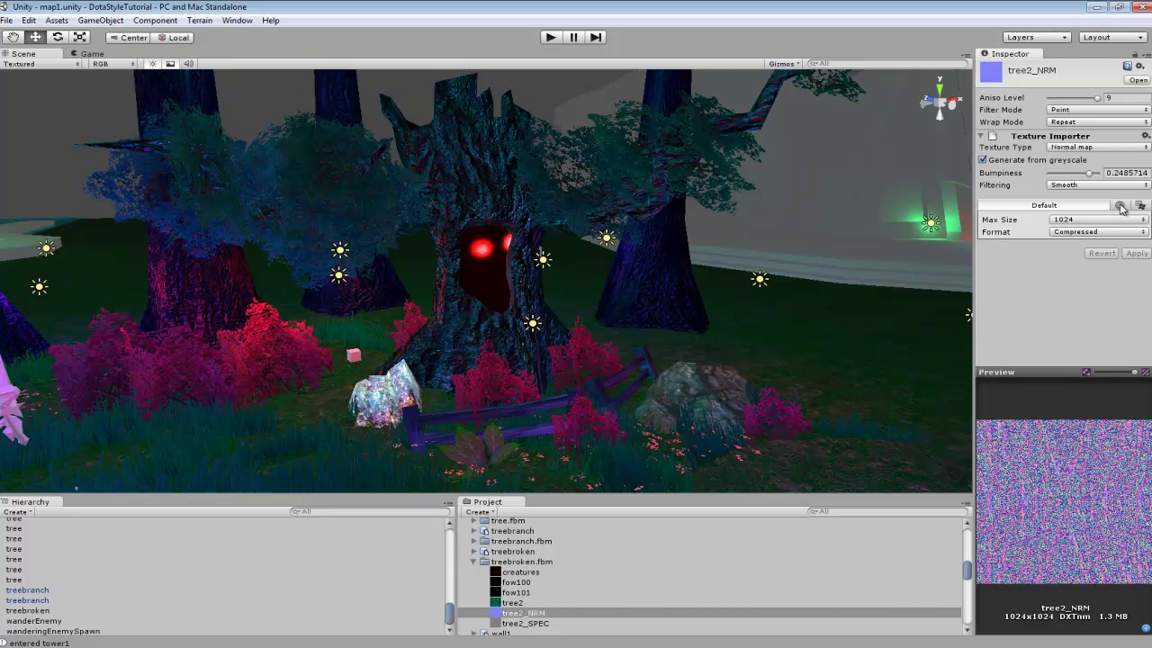
Keep Point filter mode and Smooth filtering, then check tree2_SPEC and select the broken tree.
{"action": "left_click", "coordinate": [1098, 111]}
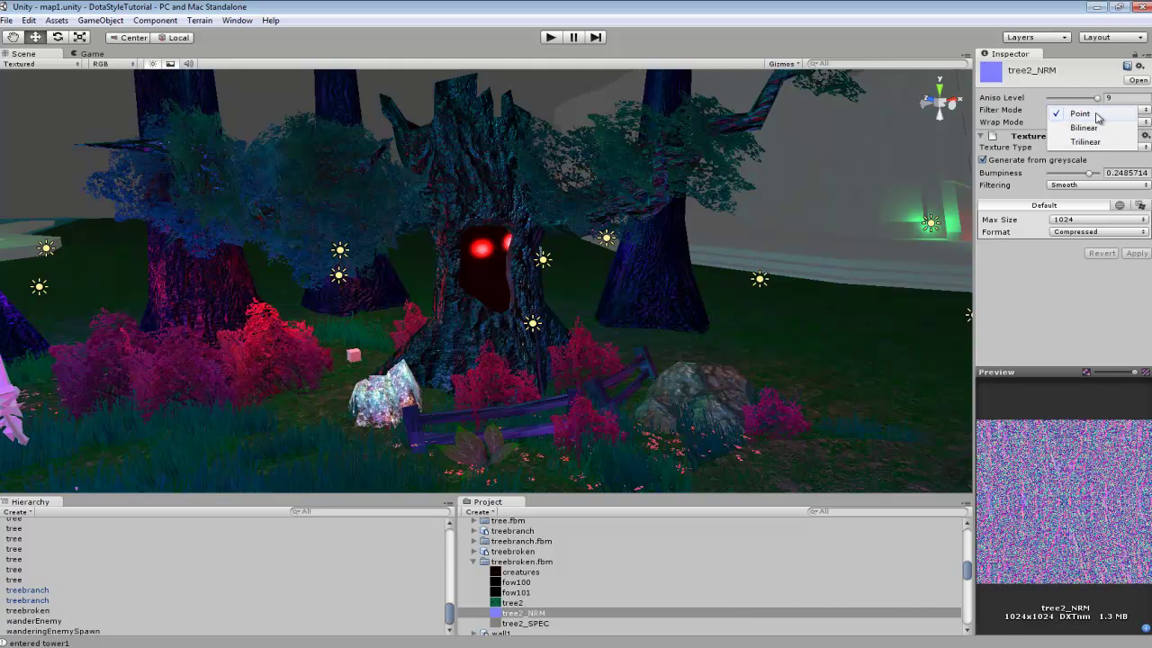
{"action": "left_click", "coordinate": [1055, 330]}
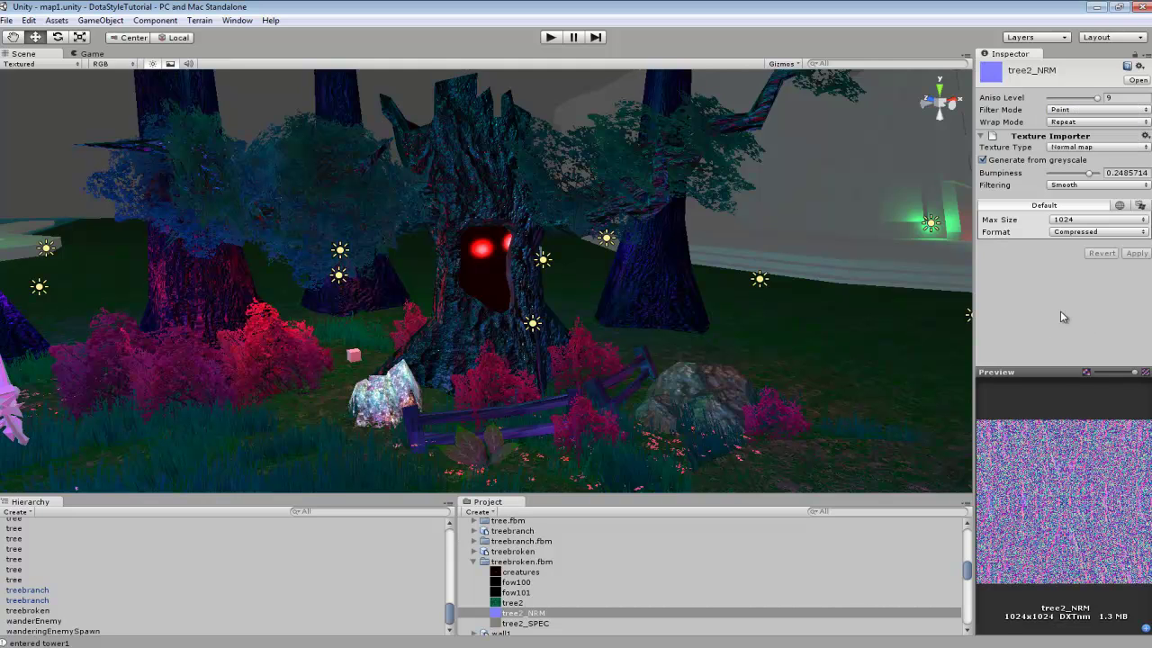
{"action": "left_click", "coordinate": [1089, 108]}
{"action": "left_click", "coordinate": [1077, 357]}
{"action": "left_click", "coordinate": [1084, 186]}
{"action": "left_click", "coordinate": [1080, 317]}
{"action": "left_click", "coordinate": [536, 622]}
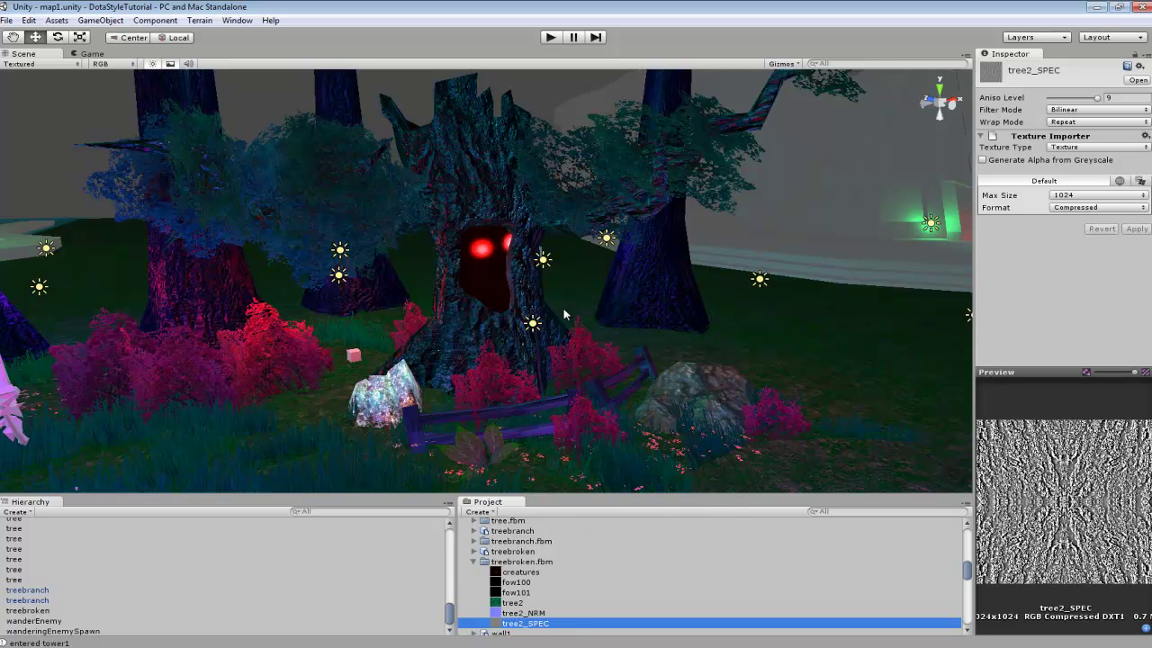
{"action": "left_click", "coordinate": [509, 203]}
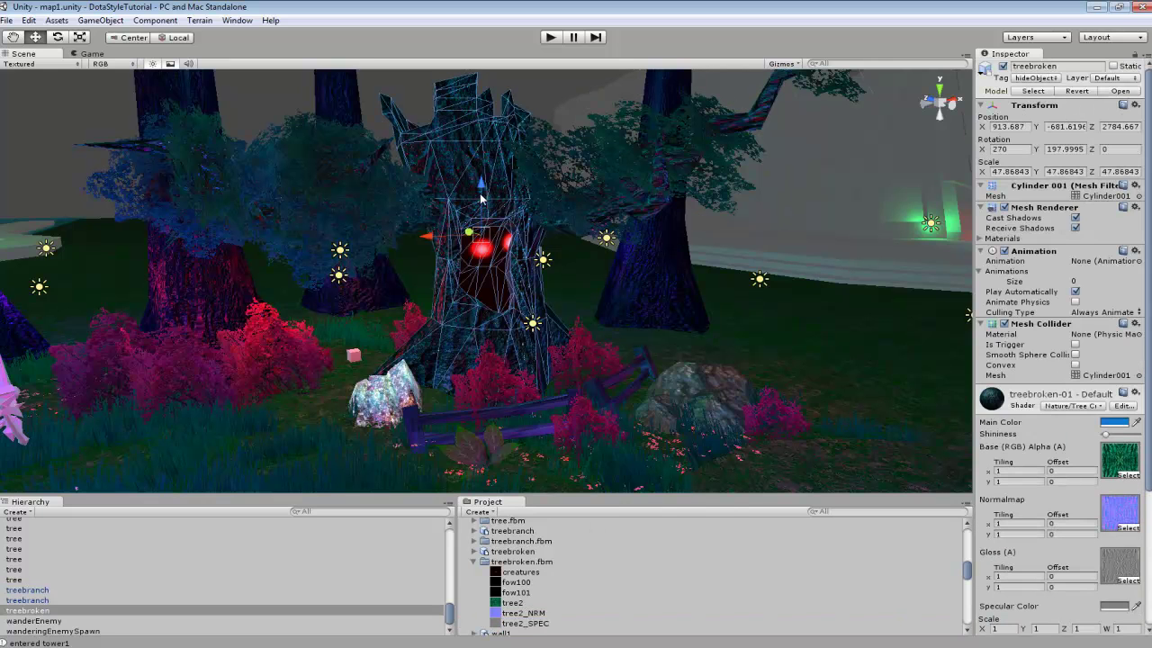
Set the treebroken-01 material's shader to Nature > Tree Creator Bark, then deselect the tree.
{"action": "scroll", "coordinate": [1050, 390], "scroll_direction": "down", "scroll_amount": 2}
{"action": "scroll", "coordinate": [1073, 374], "scroll_direction": "down", "scroll_amount": 2}
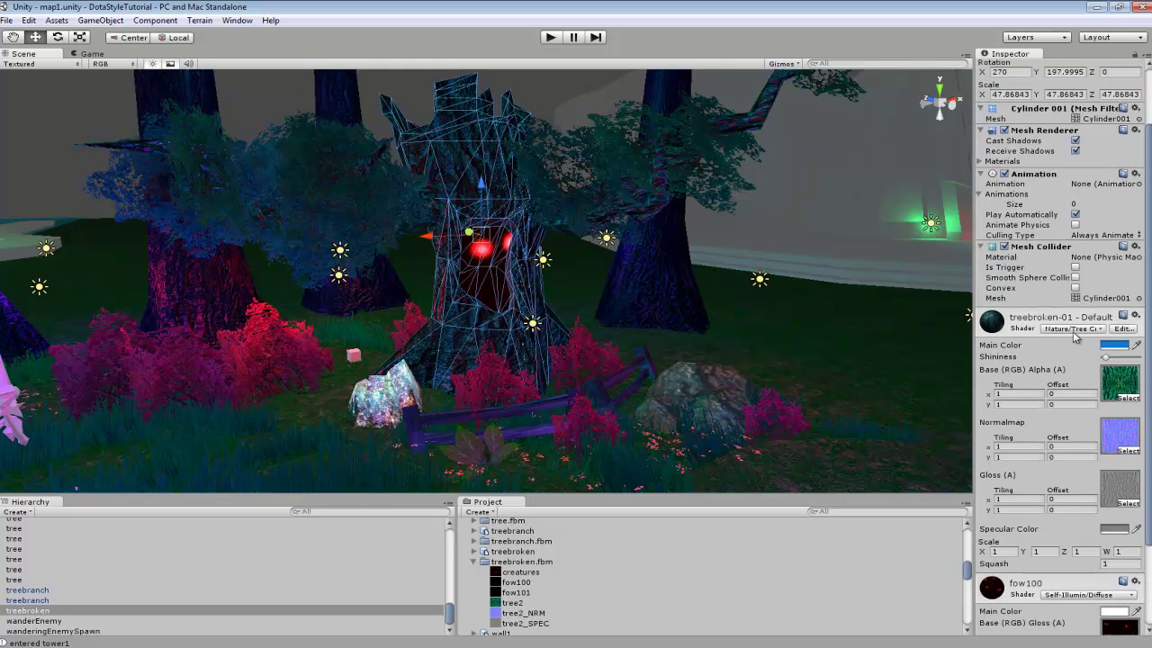
{"action": "left_click", "coordinate": [1073, 335]}
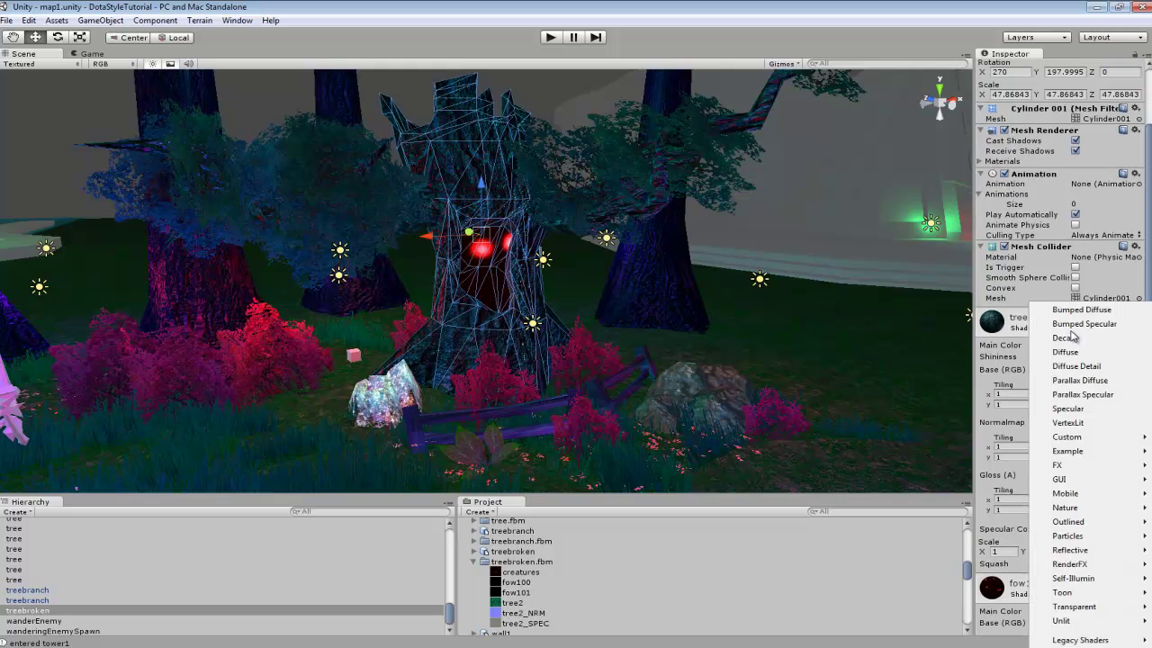
{"action": "mouse_move", "coordinate": [1082, 510]}
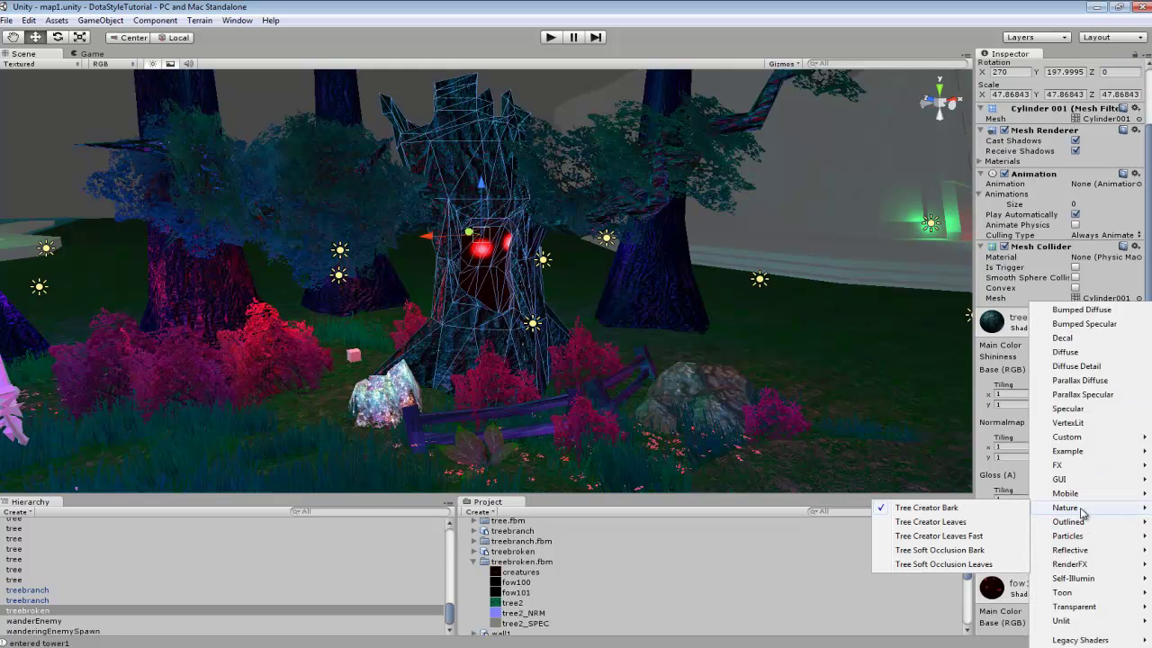
{"action": "left_click", "coordinate": [961, 513]}
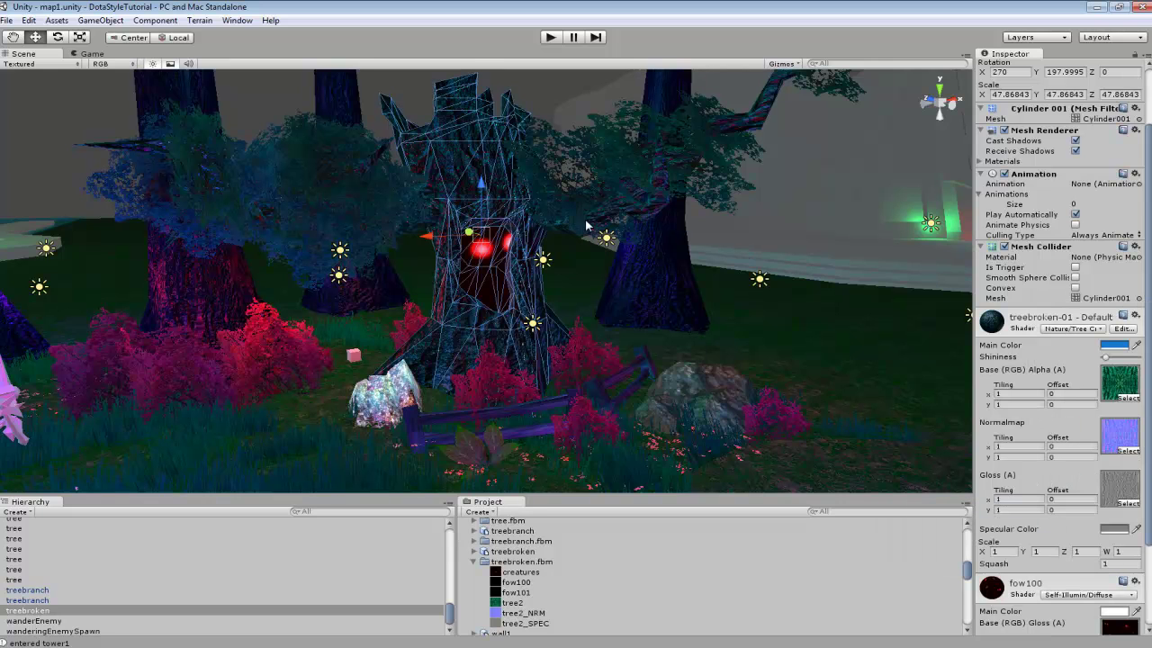
{"action": "left_click", "coordinate": [1080, 328]}
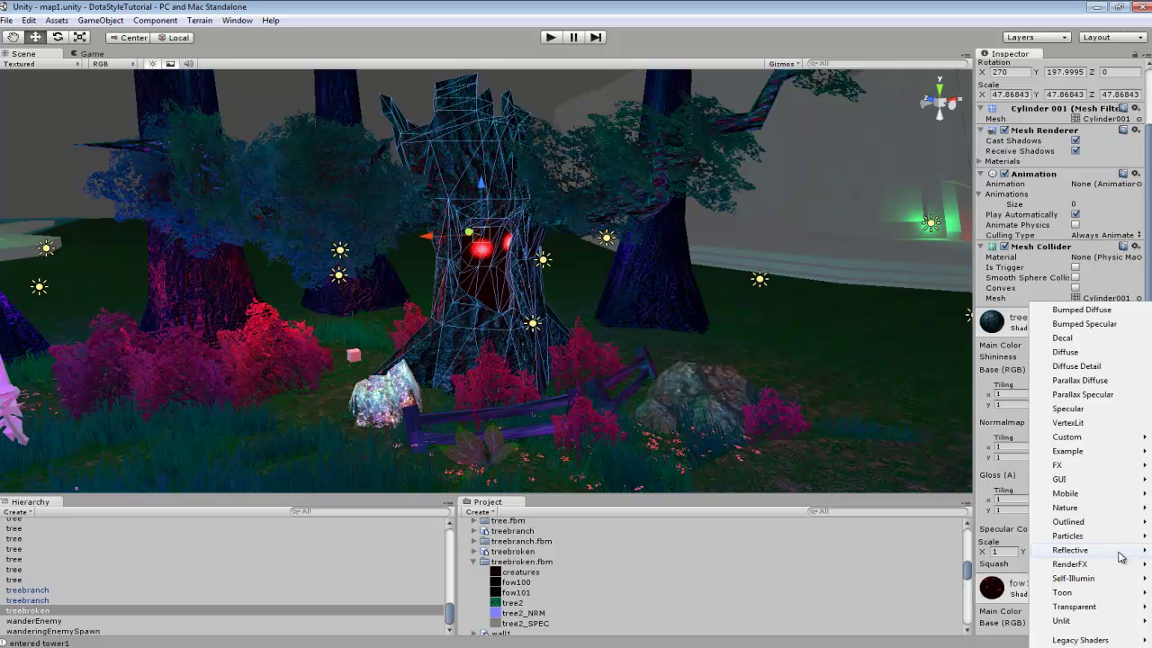
{"action": "mouse_move", "coordinate": [1122, 523]}
{"action": "left_click", "coordinate": [983, 439]}
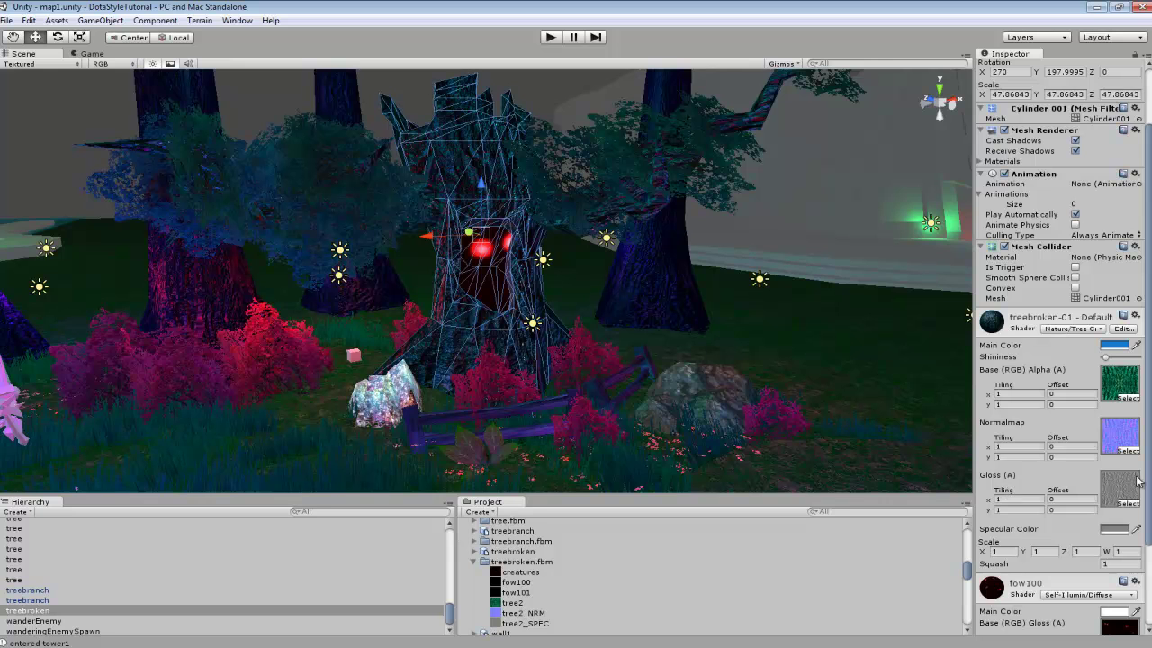
{"action": "scroll", "coordinate": [1051, 456], "scroll_direction": "down", "scroll_amount": 3}
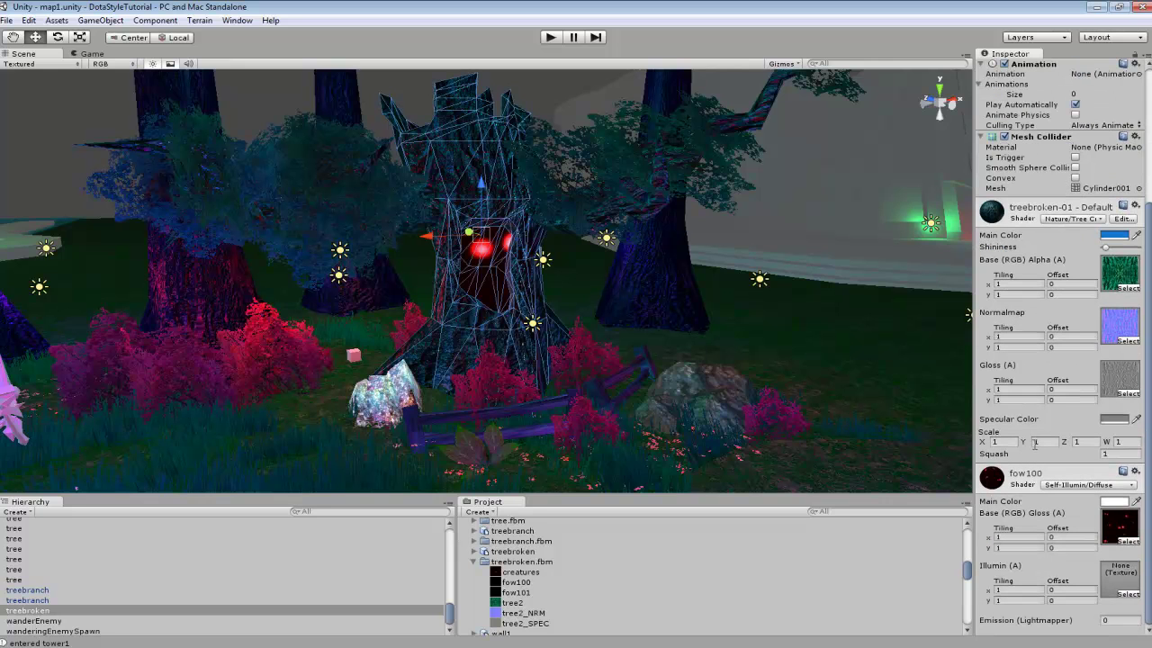
{"action": "scroll", "coordinate": [1034, 455], "scroll_direction": "up", "scroll_amount": 2}
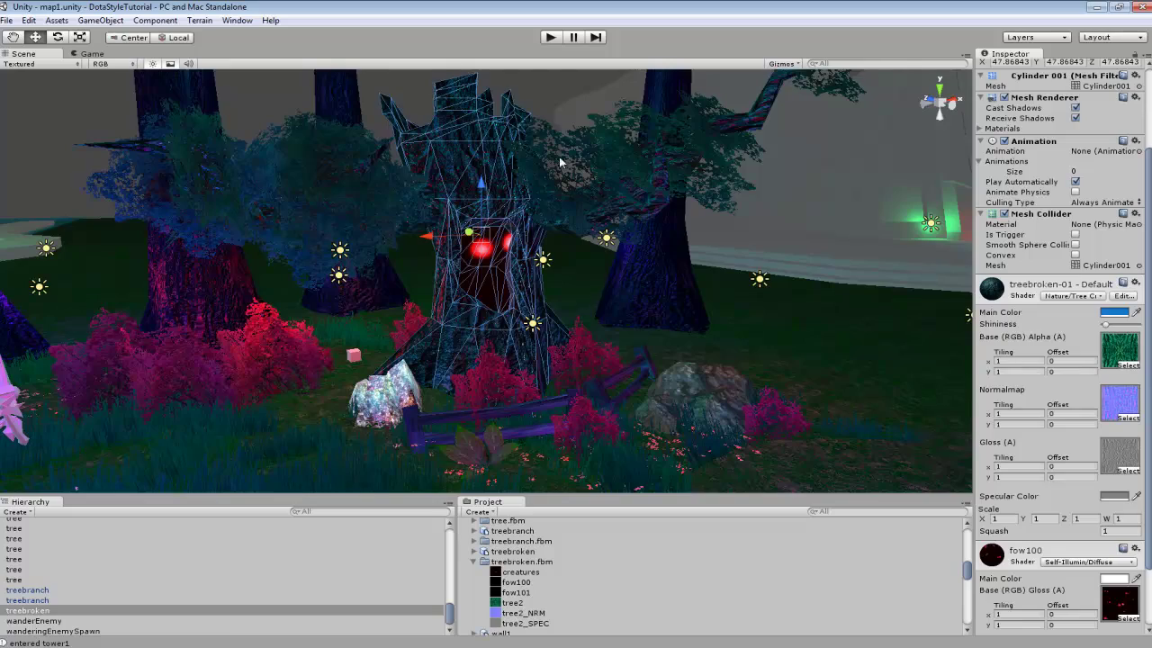
{"action": "left_click", "coordinate": [518, 85]}
Move the Scene view camera toward the broken hollow tree to view its textured bark.
{"action": "left_click_drag", "start_coordinate": [518, 85], "coordinate": [666, 243]}
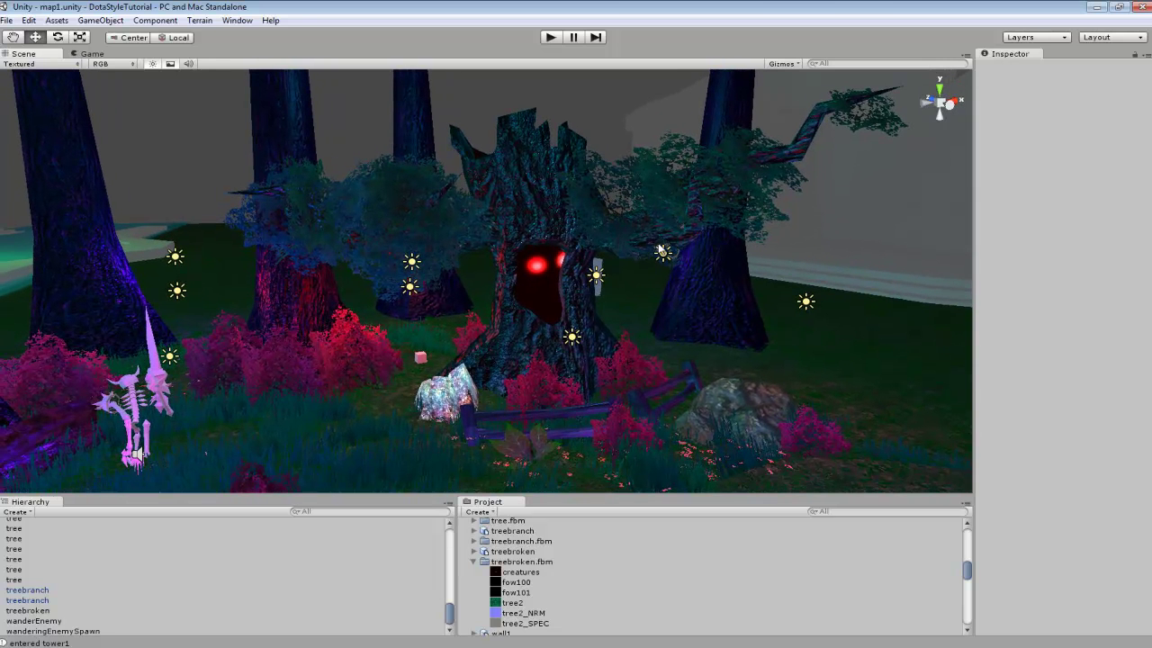